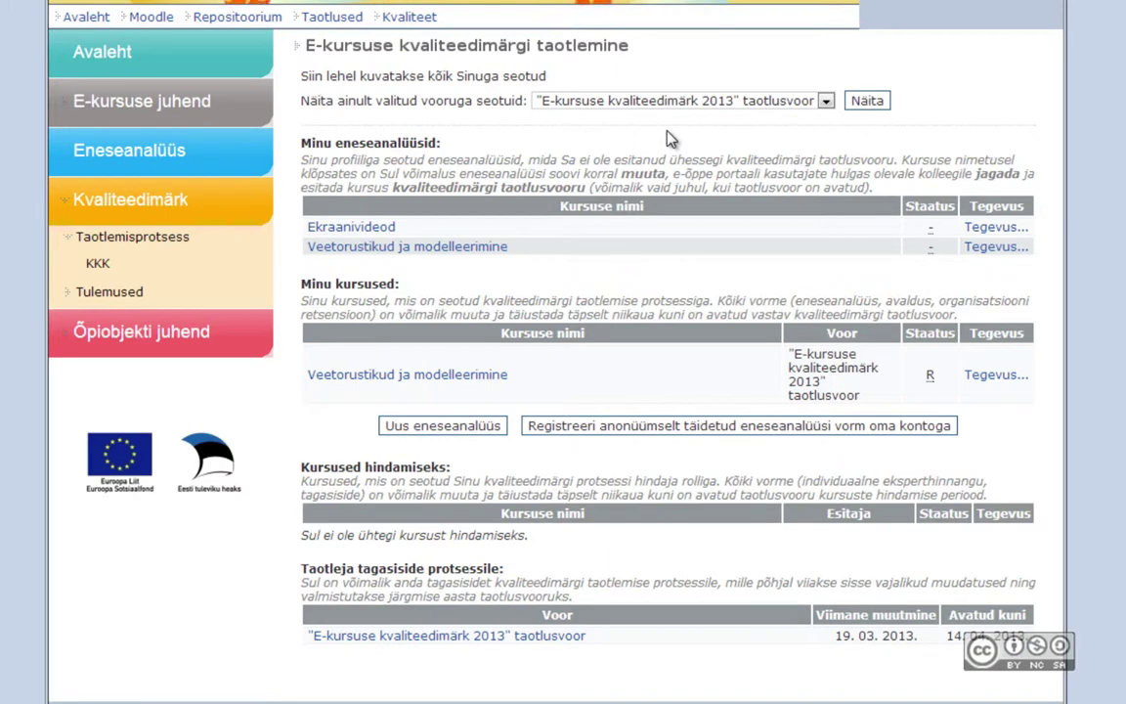
Step: Filter the overview to the 2012 round, then switch the filter to 'Aktiivsed voorud'
left_click(673, 103)
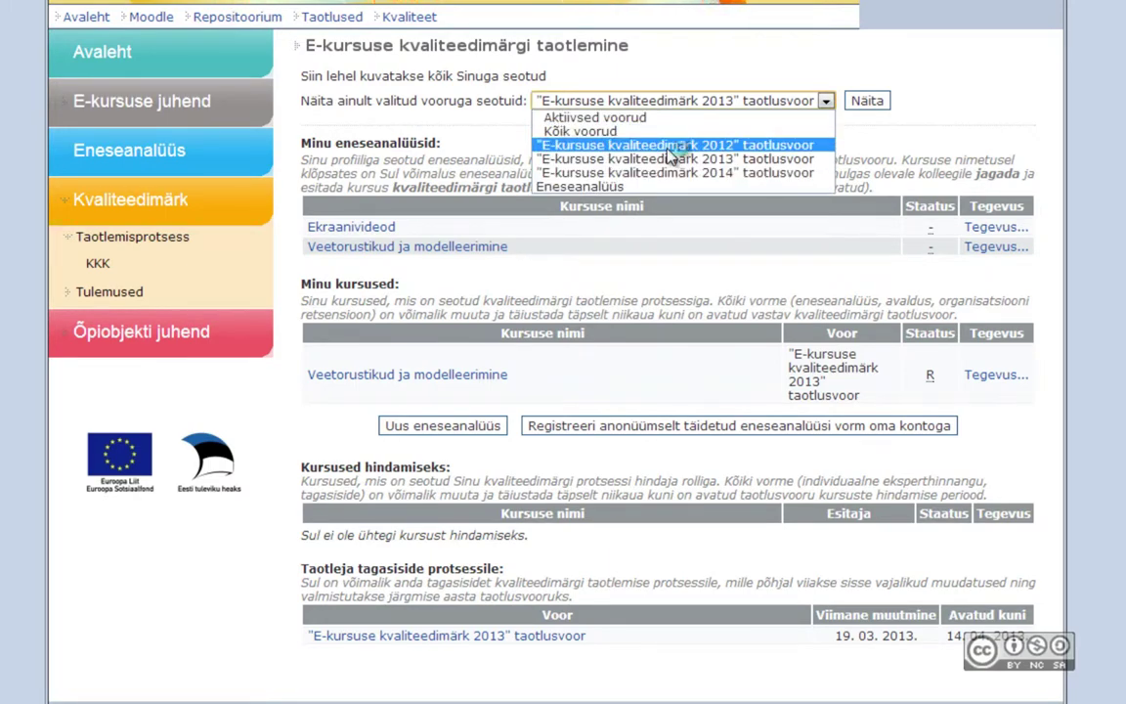
left_click(670, 146)
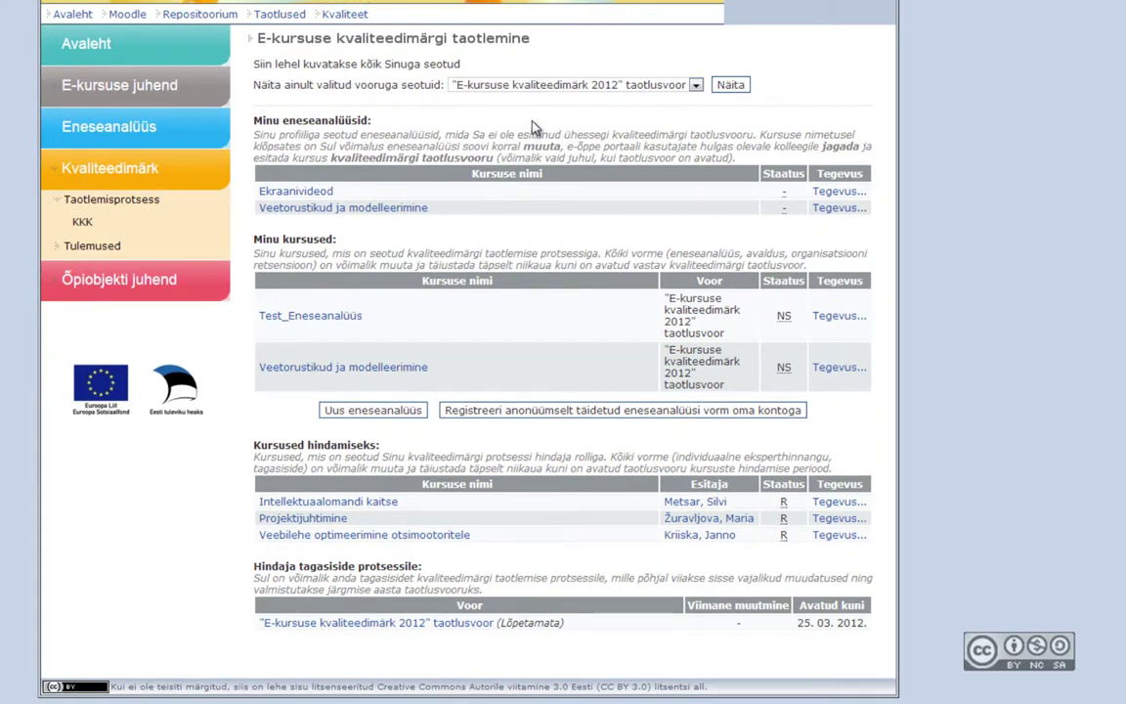
left_click(539, 86)
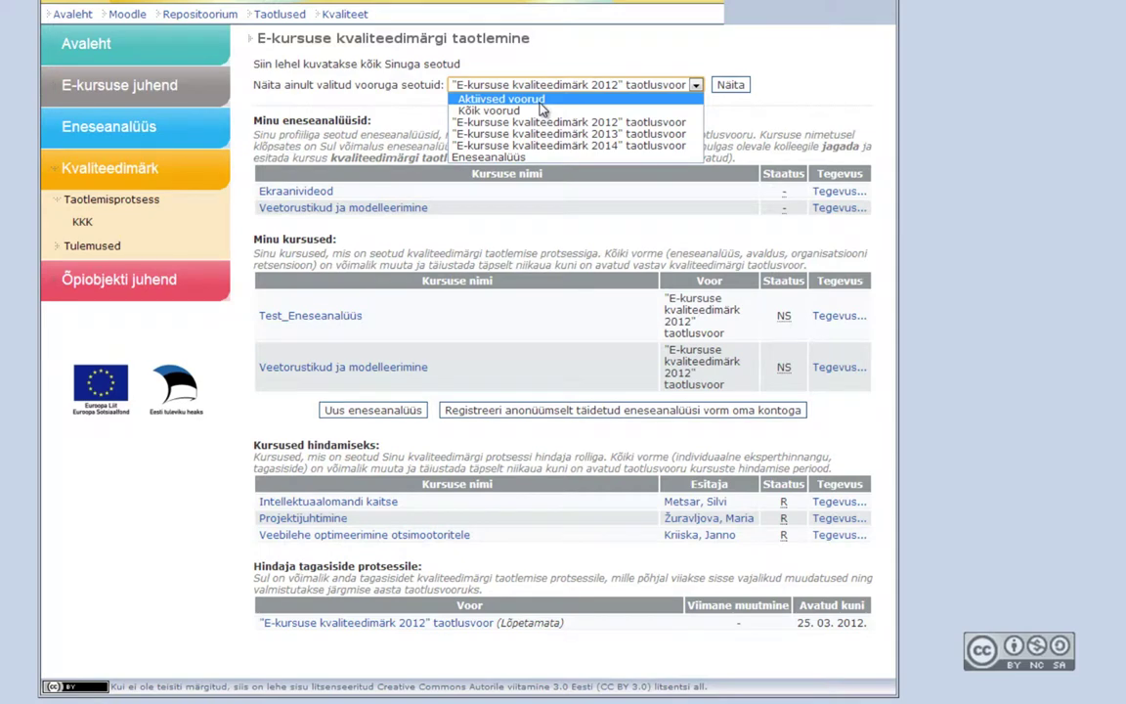
left_click(488, 99)
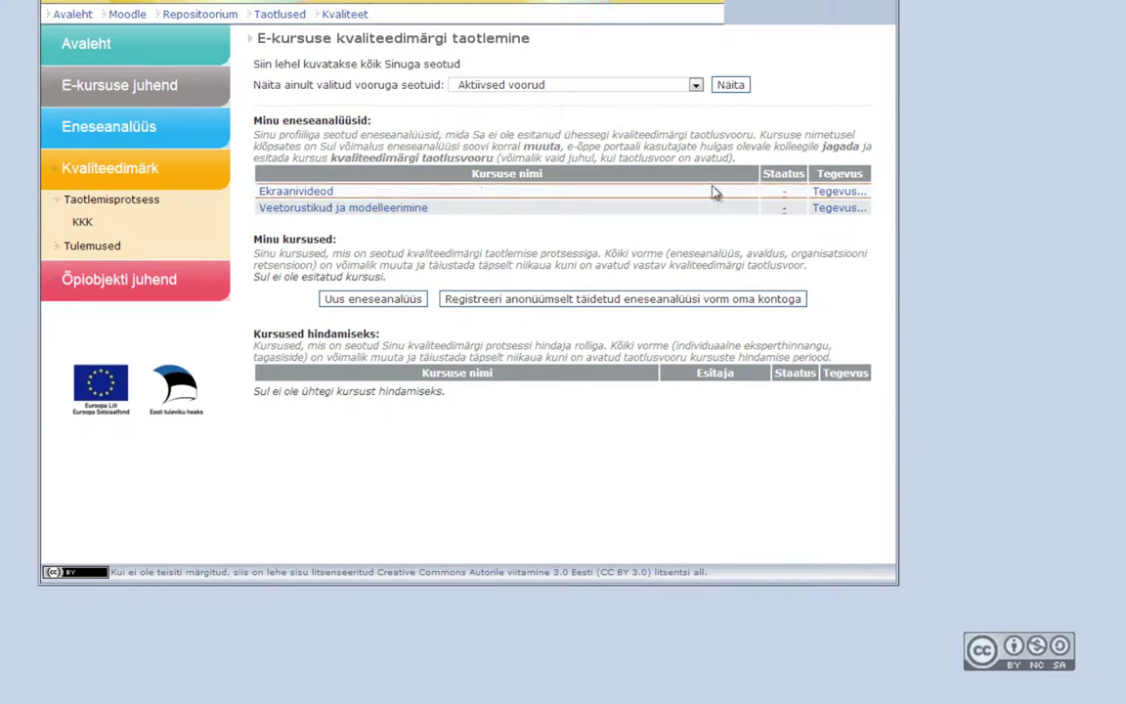
left_click(837, 192)
mouse_move(883, 207)
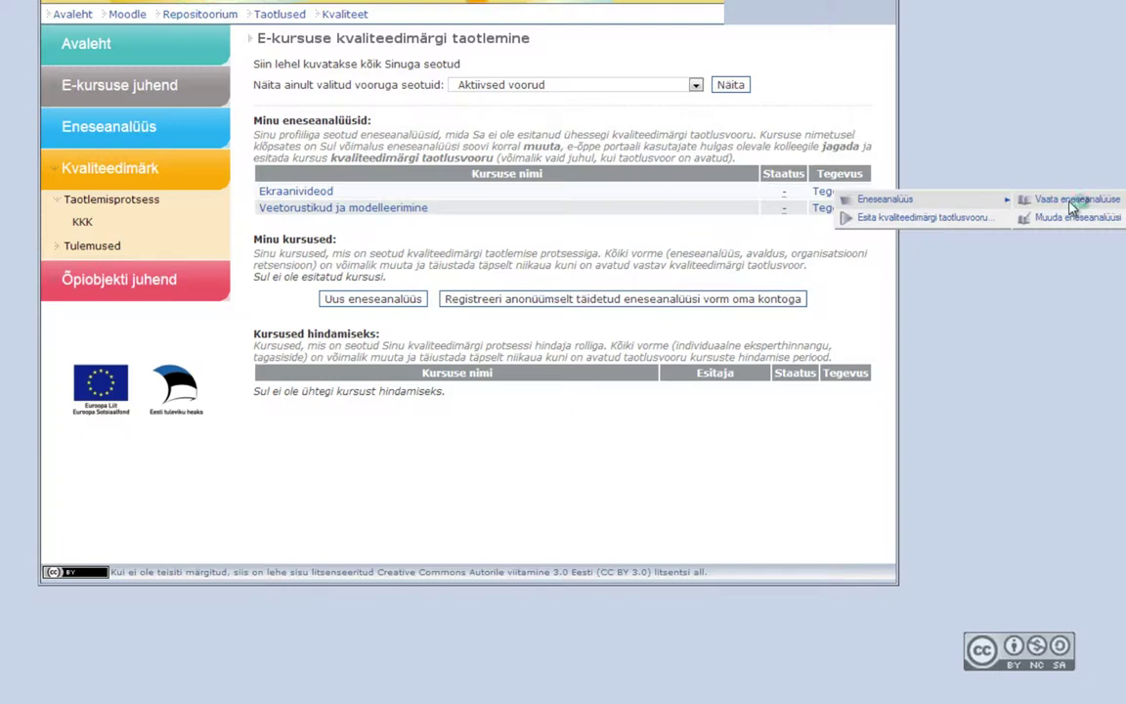
left_click(1073, 203)
scroll(779, 244, "up", 3)
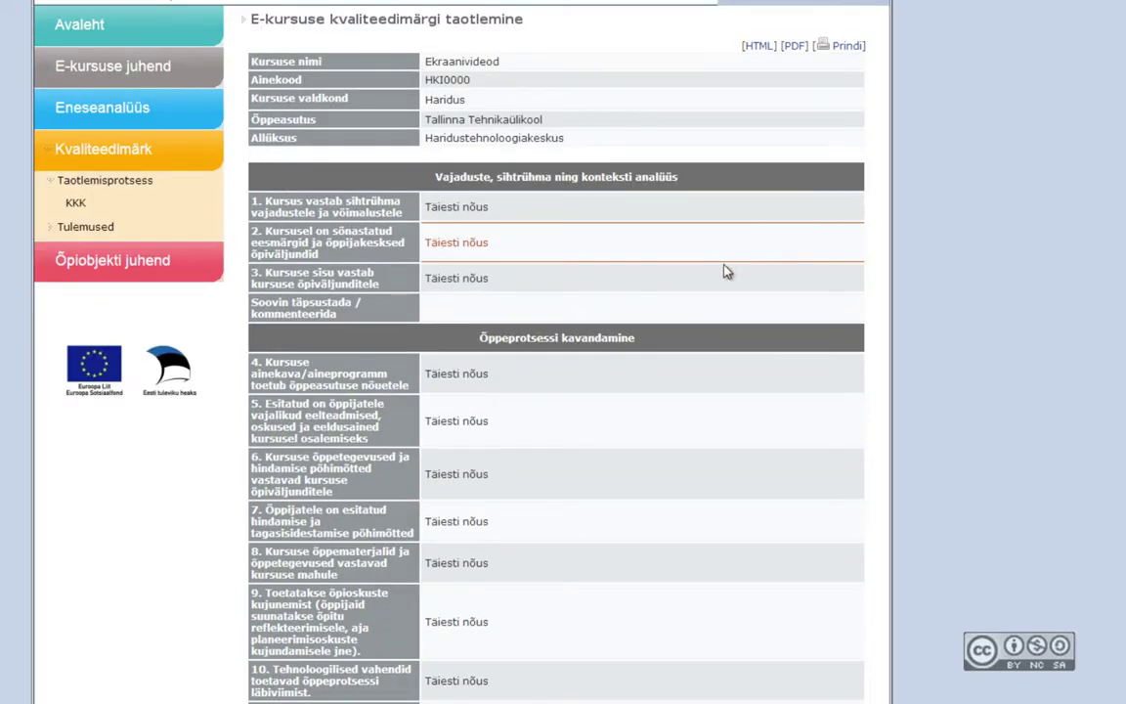
scroll(725, 272, "up", 1)
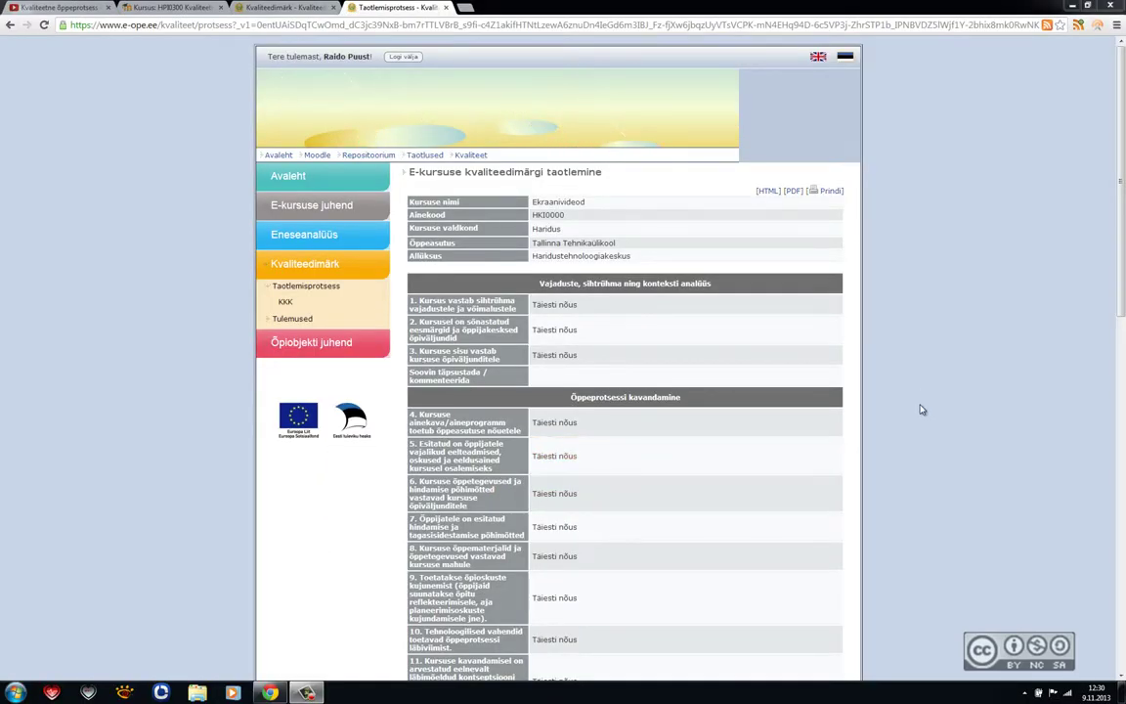
scroll(920, 409, "down", 10)
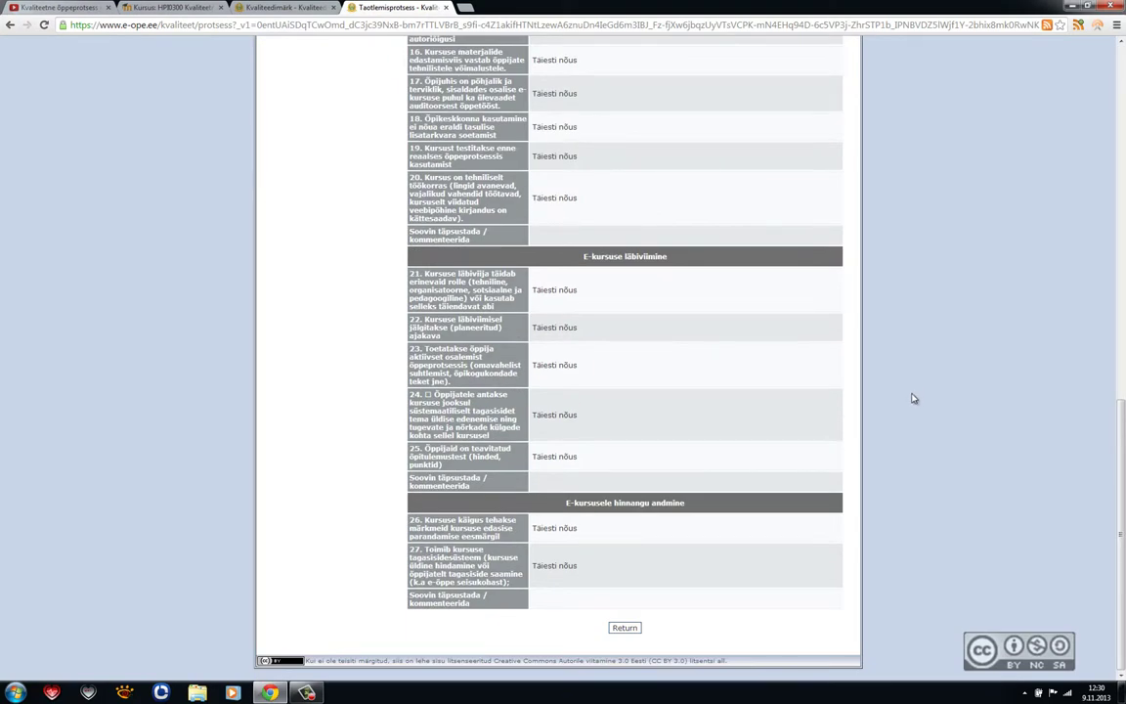
left_click(621, 630)
Step: Open the Ekraanivideod self-analysis for editing and save it with Salvesta
left_click(826, 281)
mouse_move(909, 287)
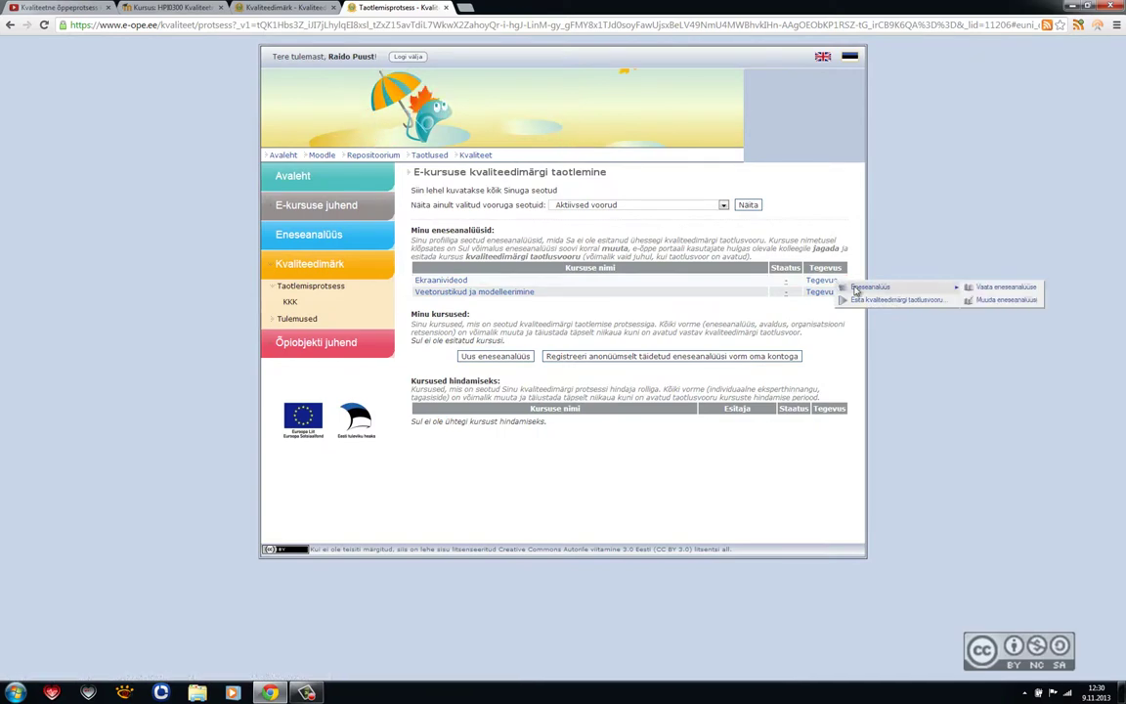
left_click(1007, 303)
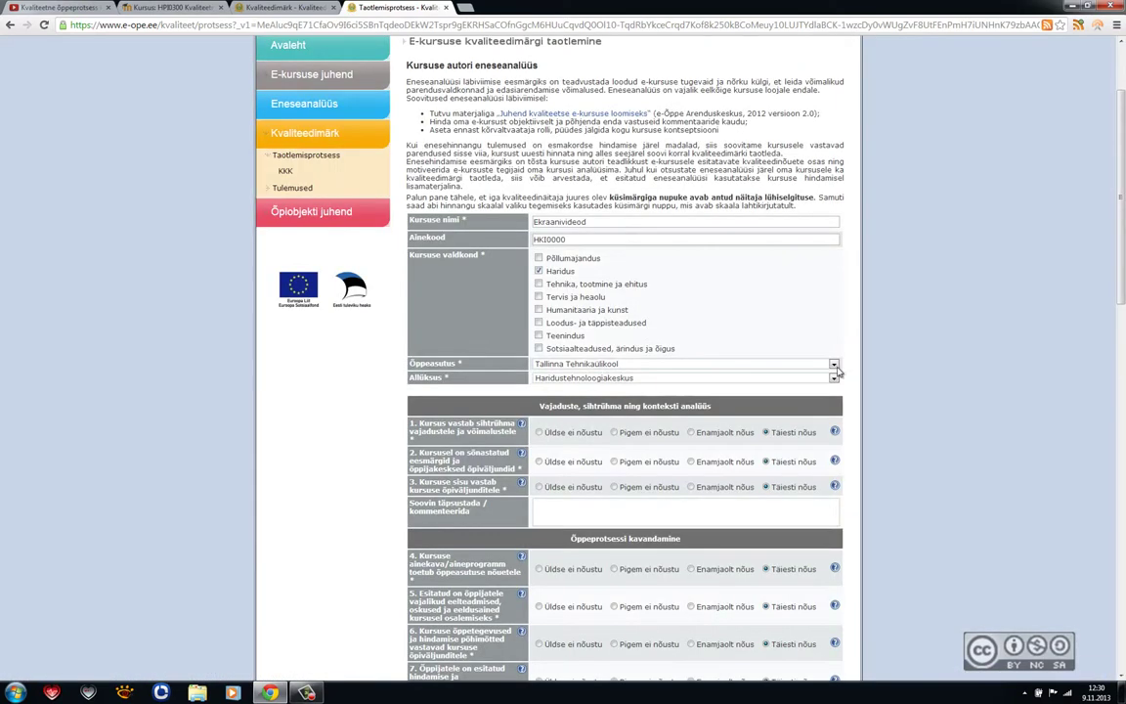
scroll(841, 381, "down", 3)
scroll(849, 393, "down", 10)
scroll(849, 394, "up", 4)
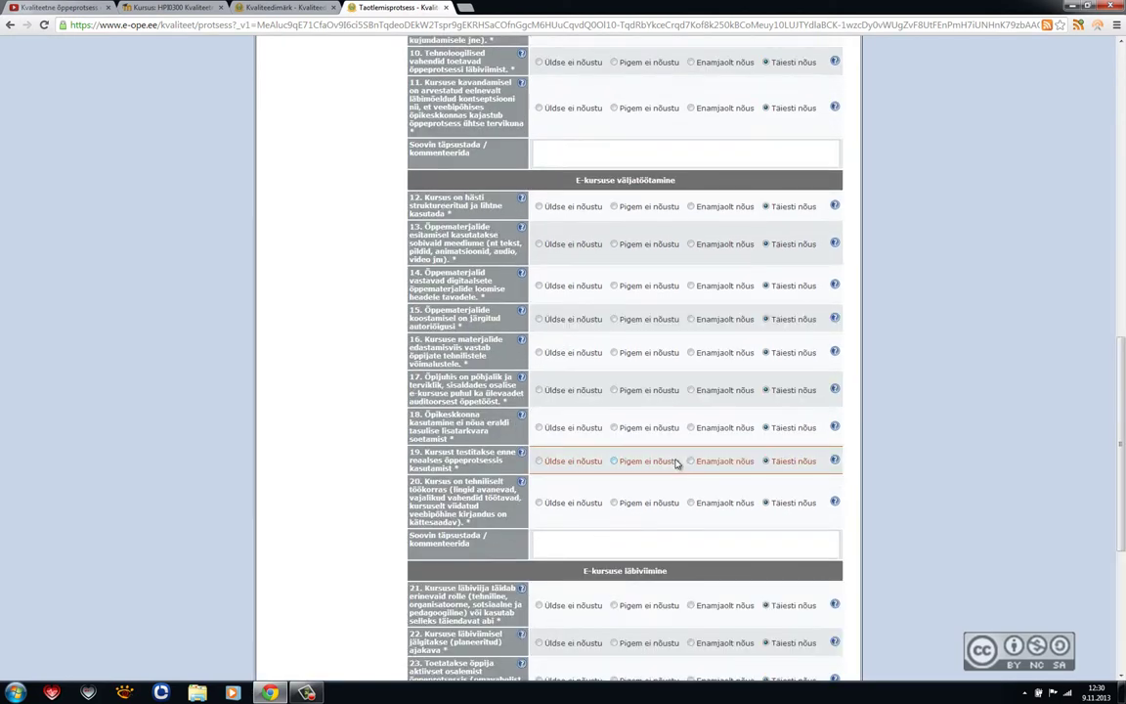
scroll(672, 470, "down", 4)
left_click(550, 631)
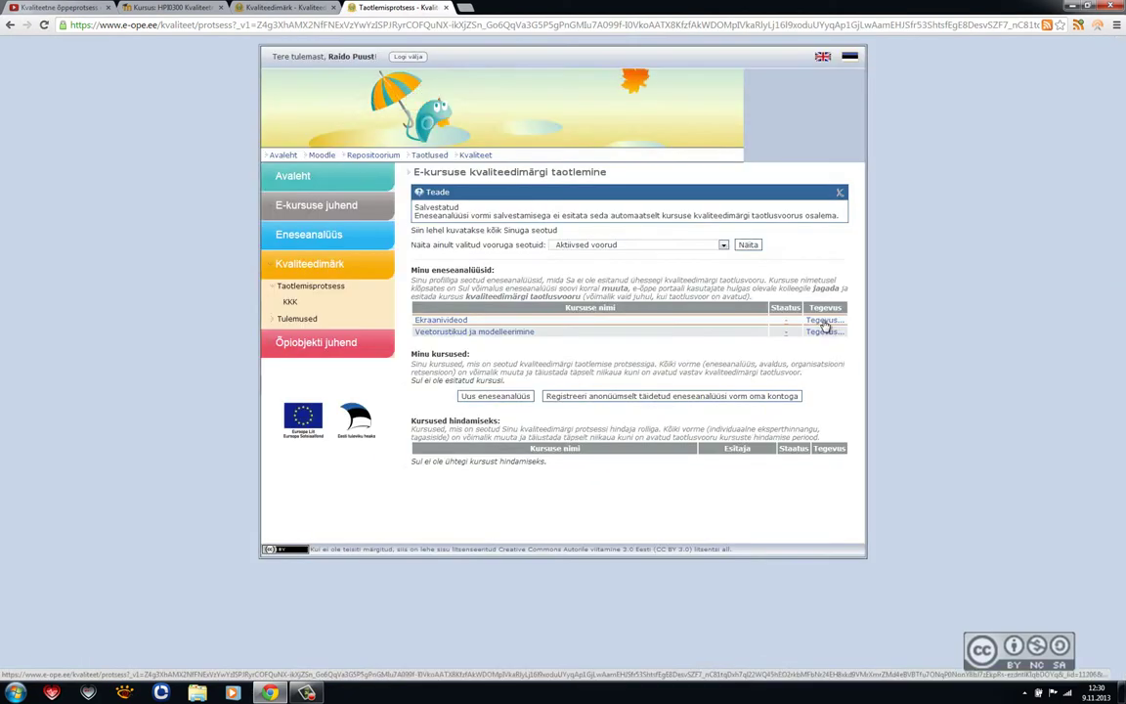
left_click(824, 323)
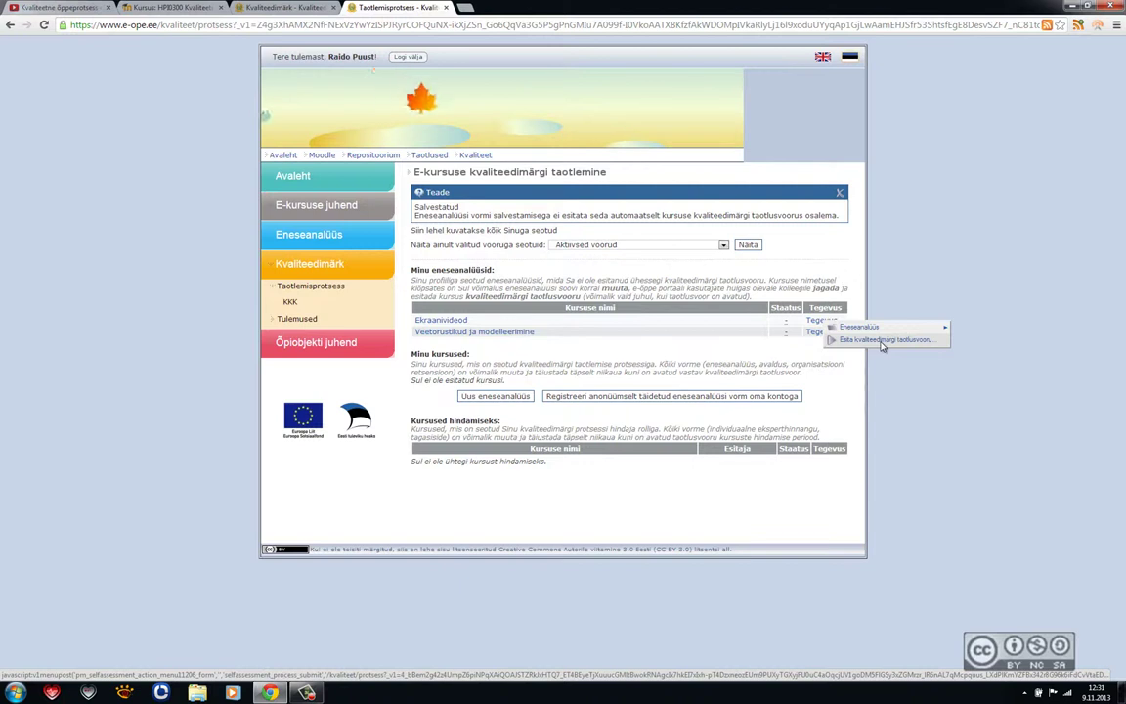
Step: Submit Ekraanivideod to the 'E-kursuse kvaliteedimärk 2014' application round
left_click(885, 341)
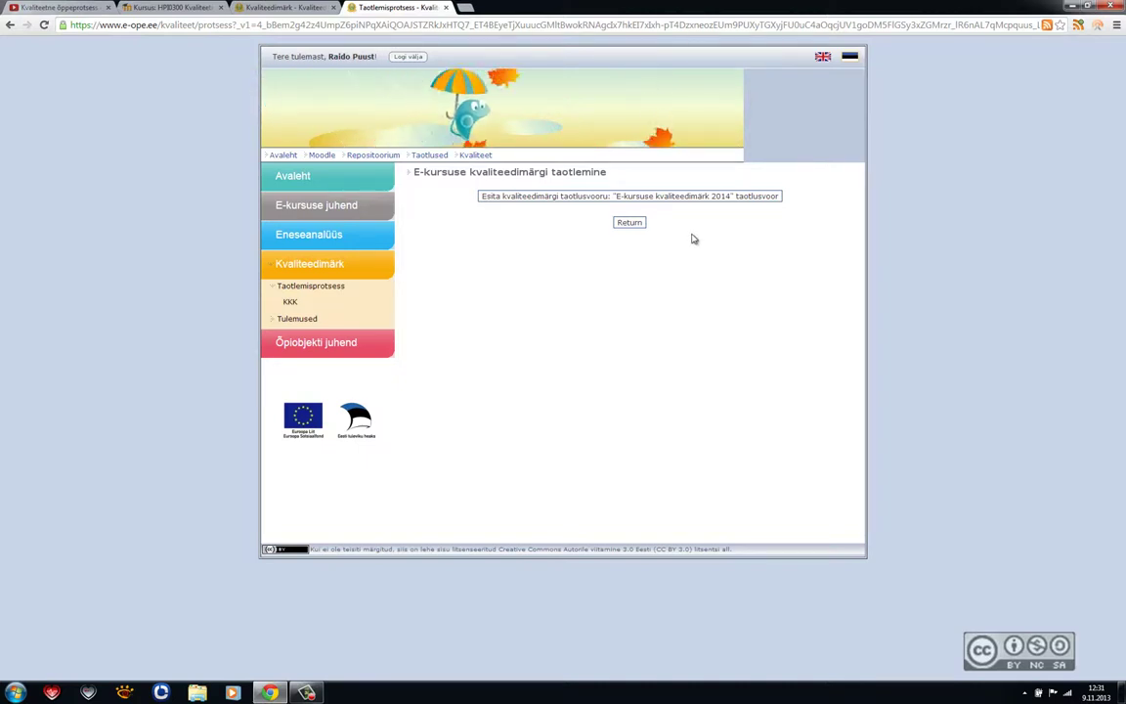
left_click(660, 197)
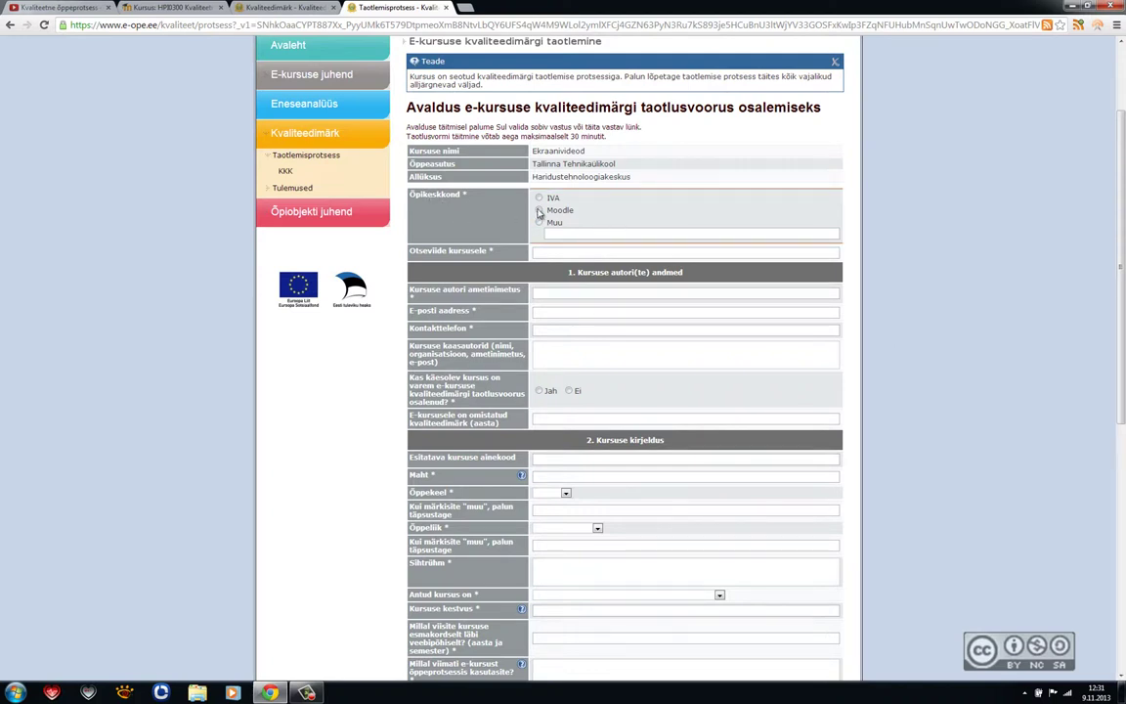
Step: Choose Moodle as the learning environment and paste the Moodle course page address as the direct link
left_click(539, 209)
left_click(567, 233)
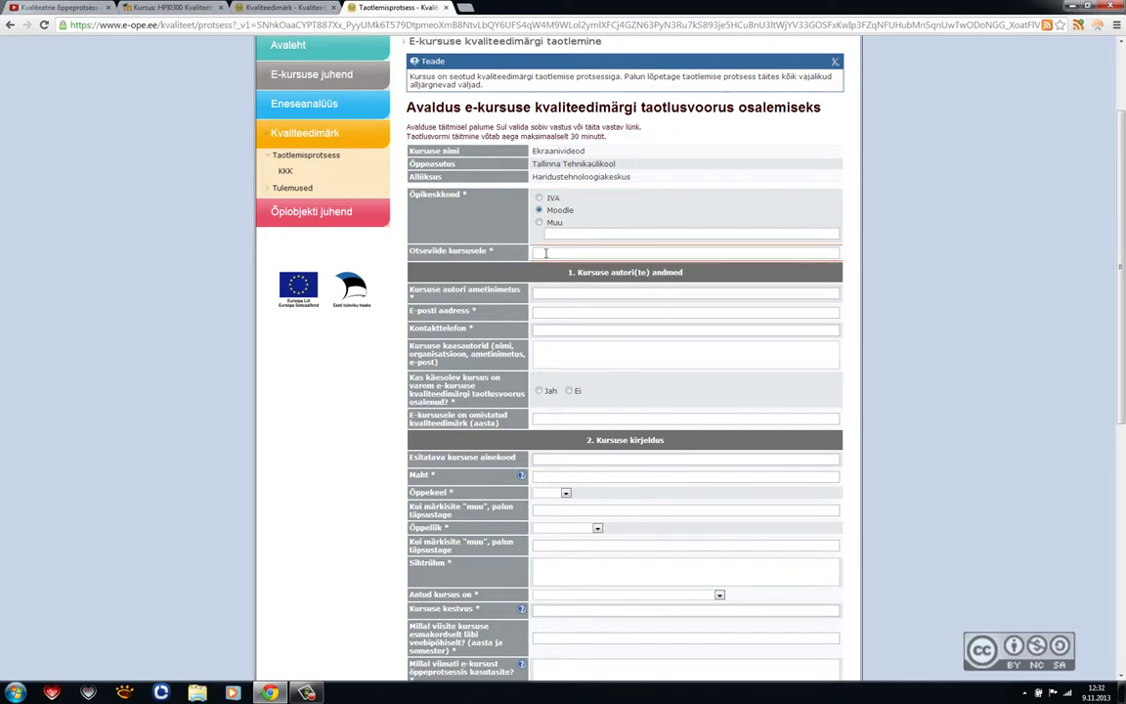
left_click(171, 8)
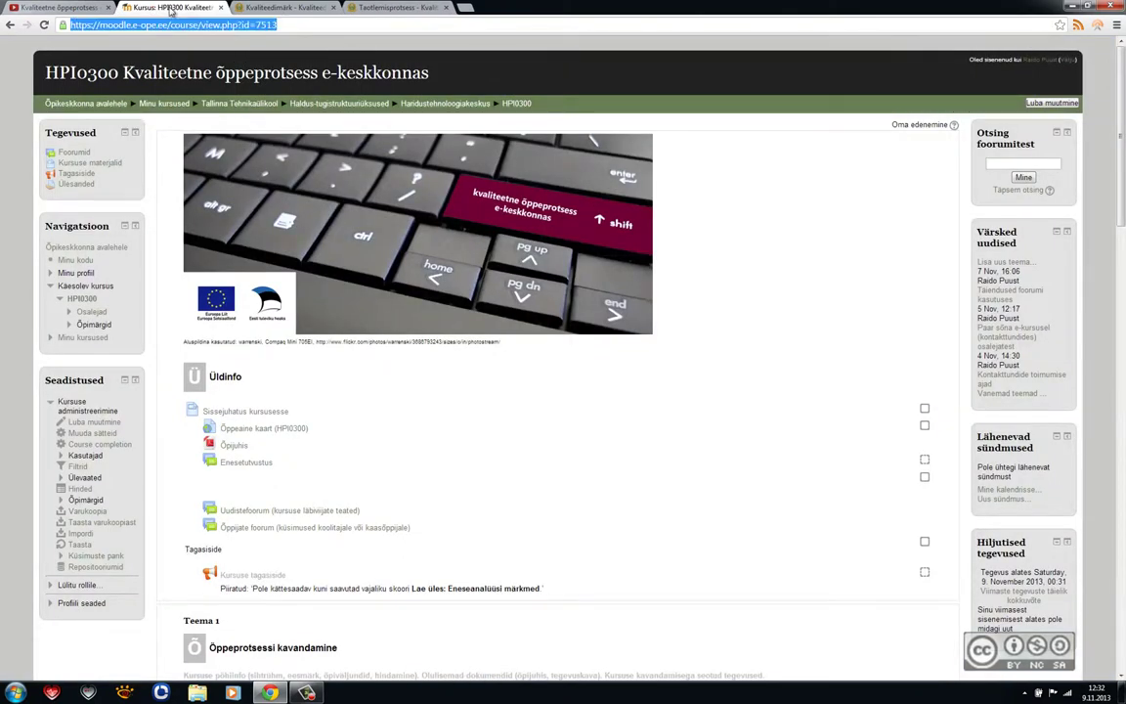
left_click_drag(171, 25, 567, 252)
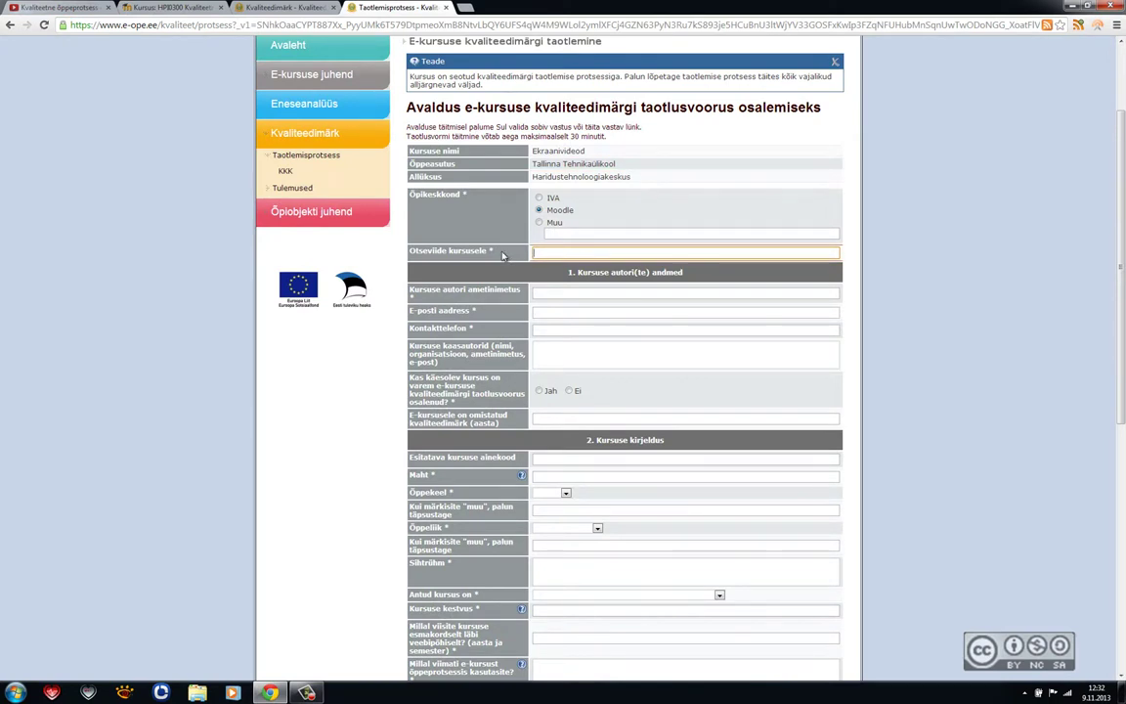
type("https://moodle.e-ope.ee/course/view.php?id=7513")
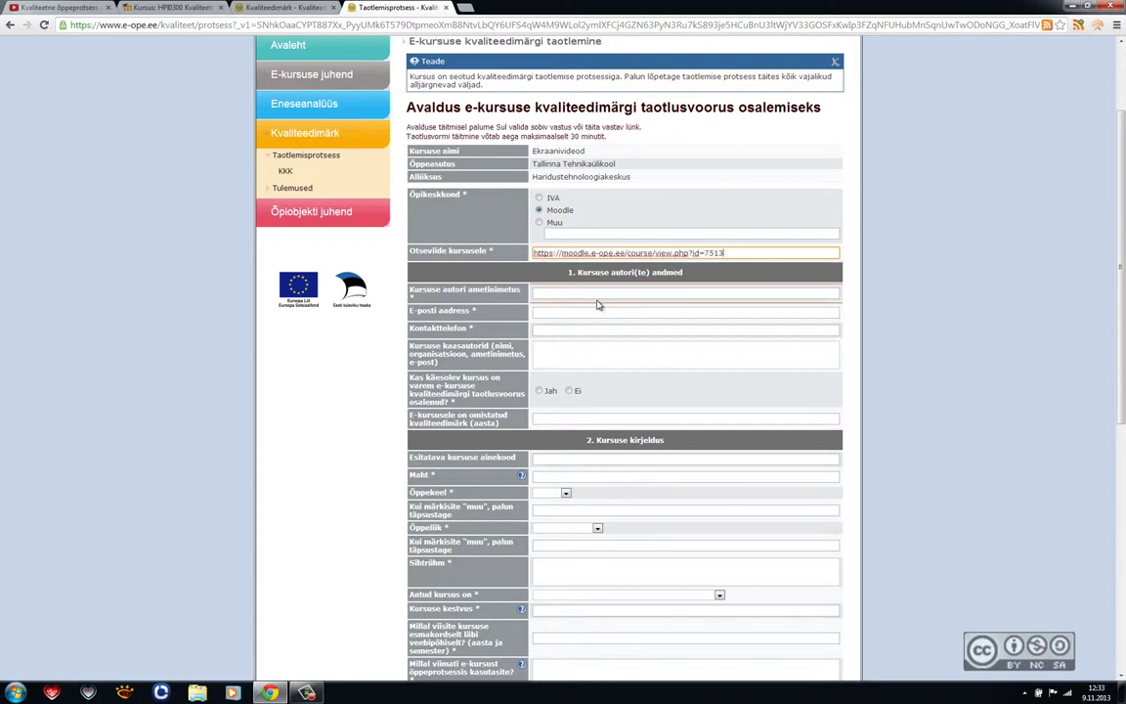
Step: Enter job title 'Lektor', the contact e-mail and phone, and answer 'Ei' to prior participation
left_click(565, 292)
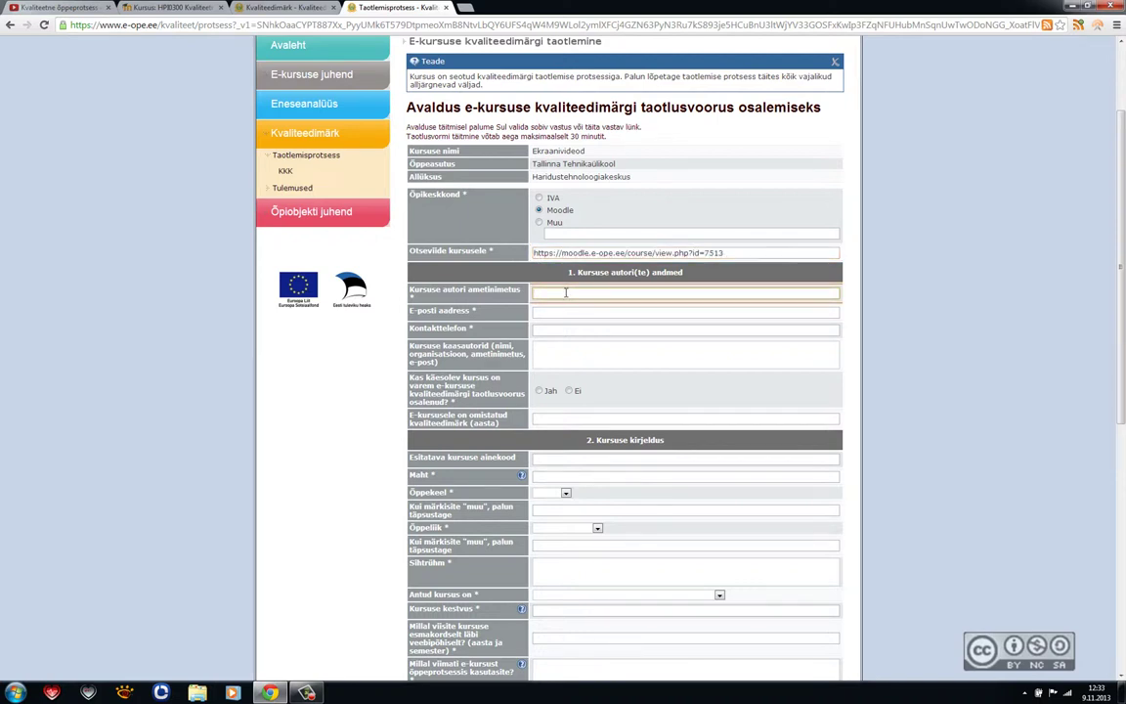
key("Tab")
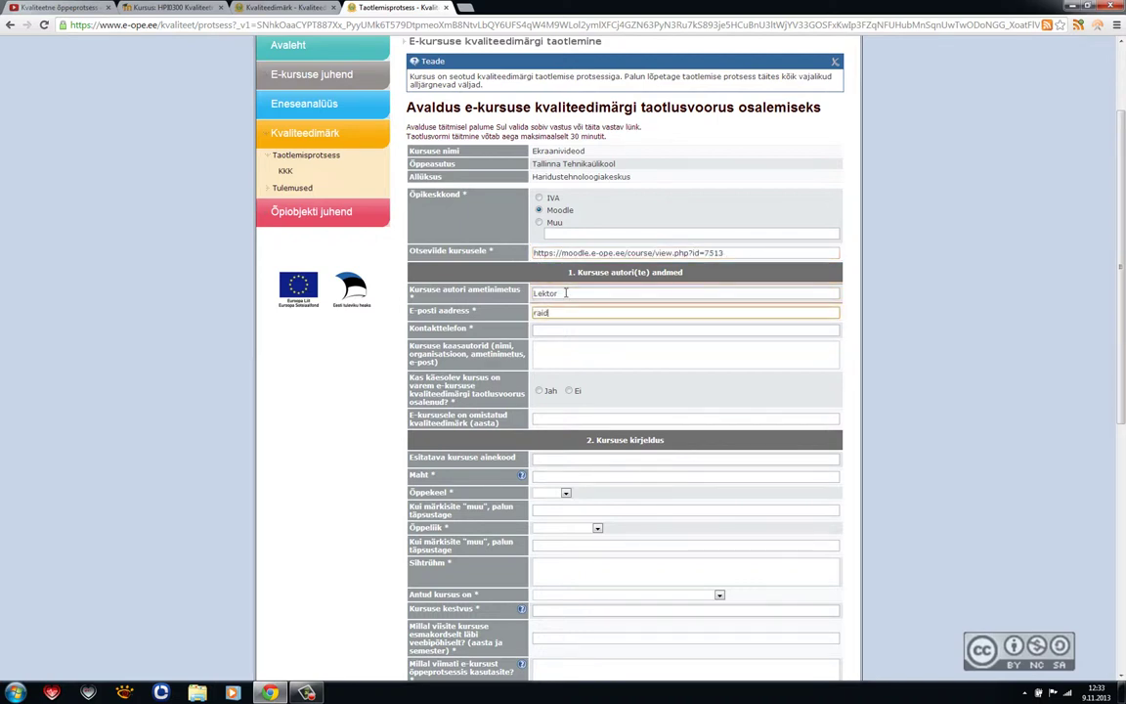
key("Tab")
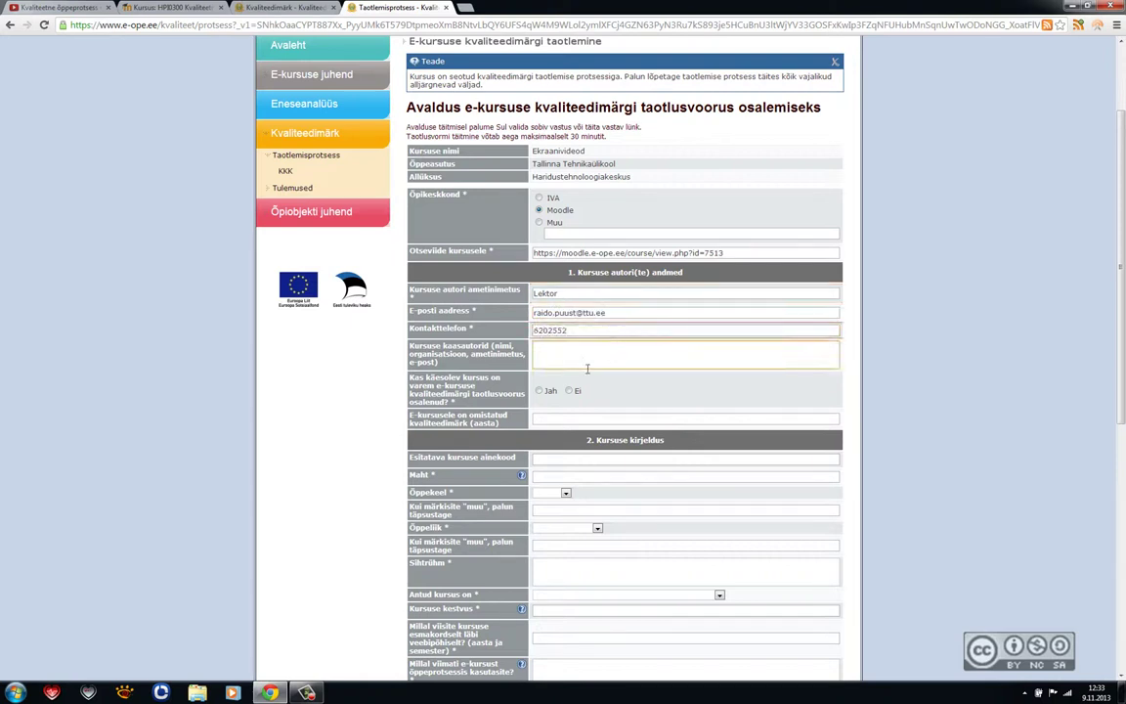
key("Tab")
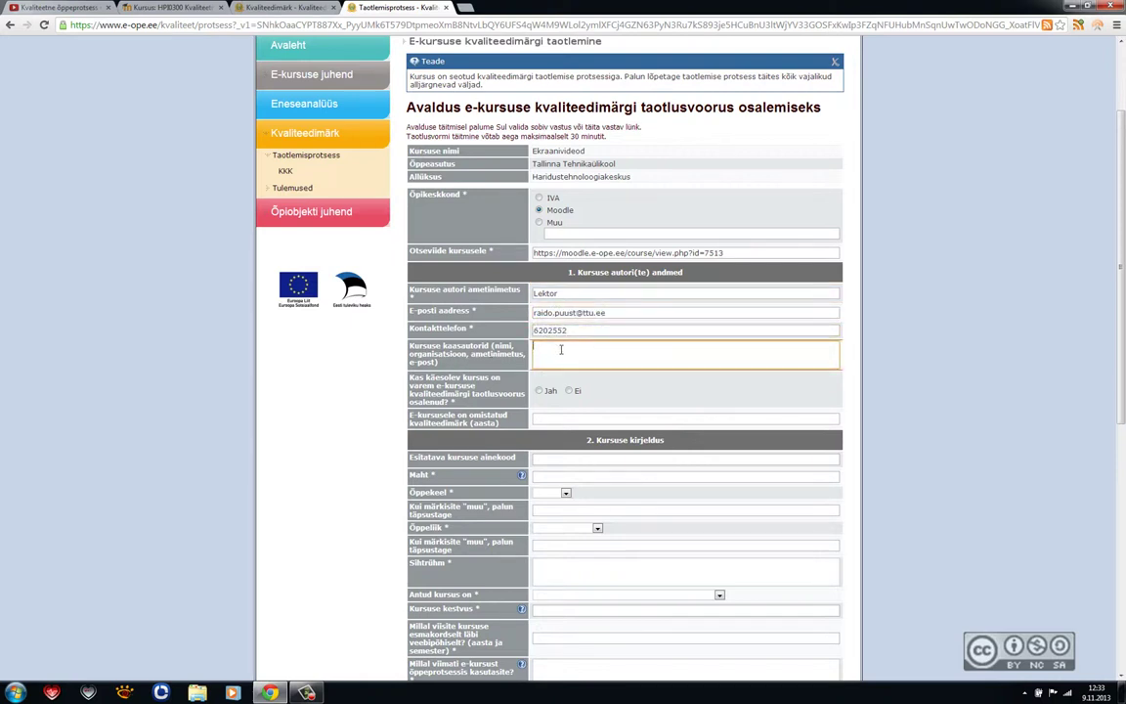
left_click(538, 391)
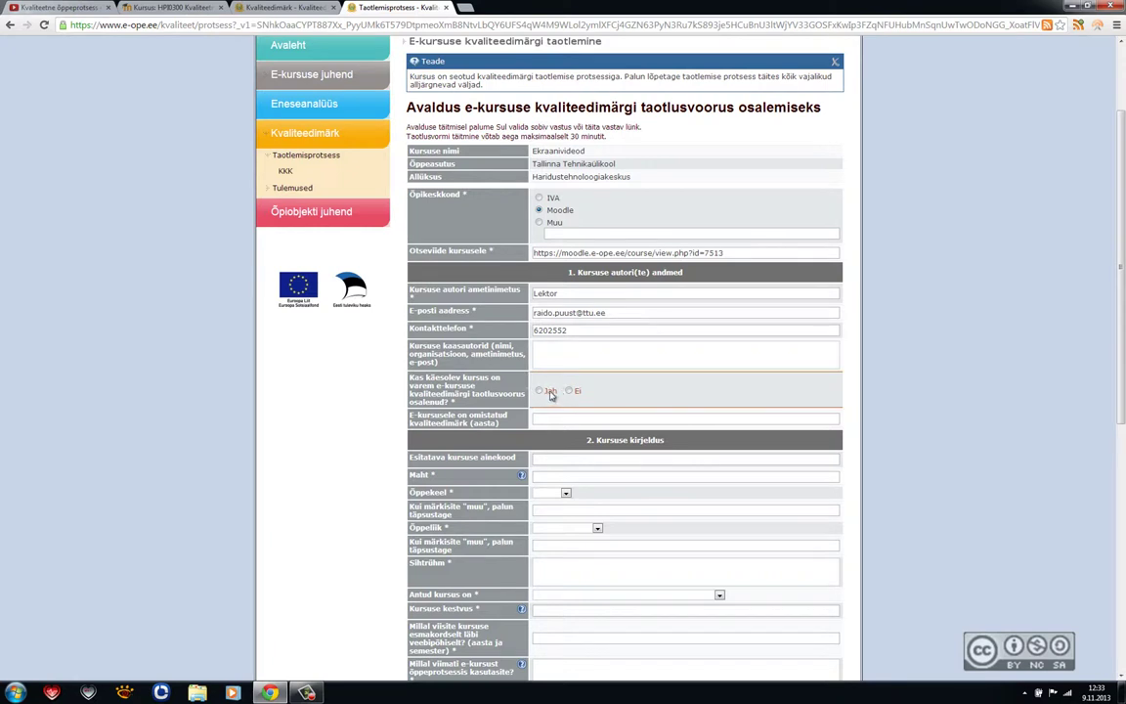
left_click(569, 391)
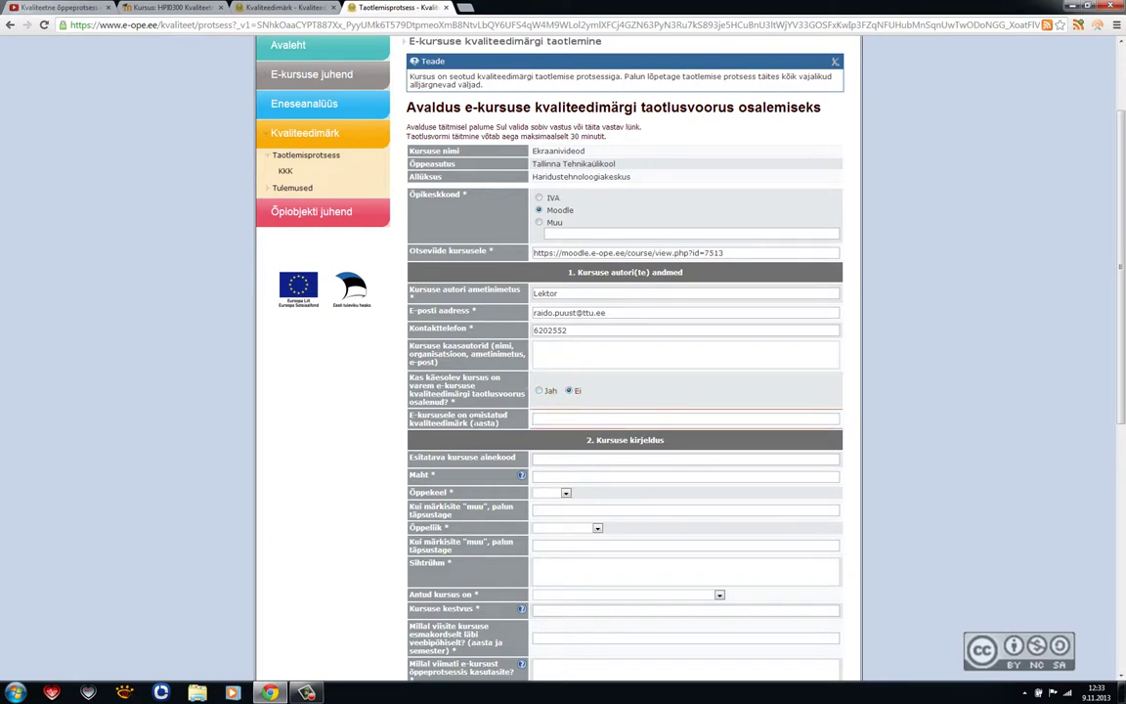
Step: Enter course code HPI0000 and volume 2 EAP, with language eesti and study form täiendusõpe
scroll(543, 283, "down", 2)
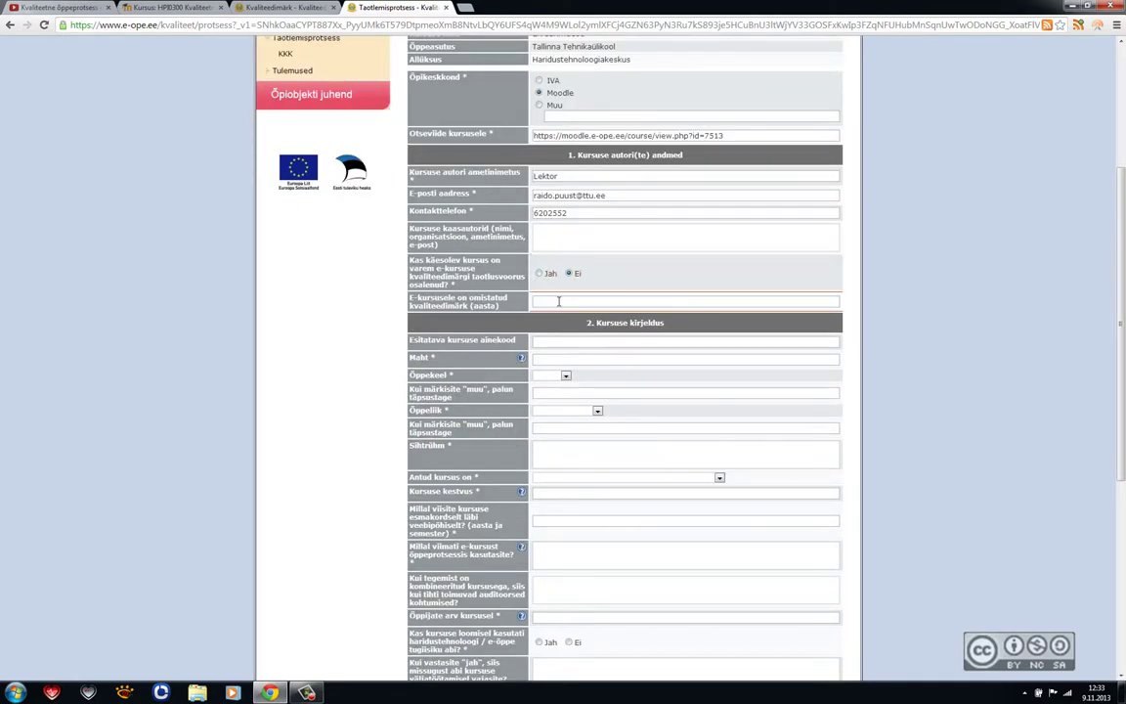
scroll(477, 396, "down", 1)
scroll(479, 400, "down", 1)
left_click(581, 221)
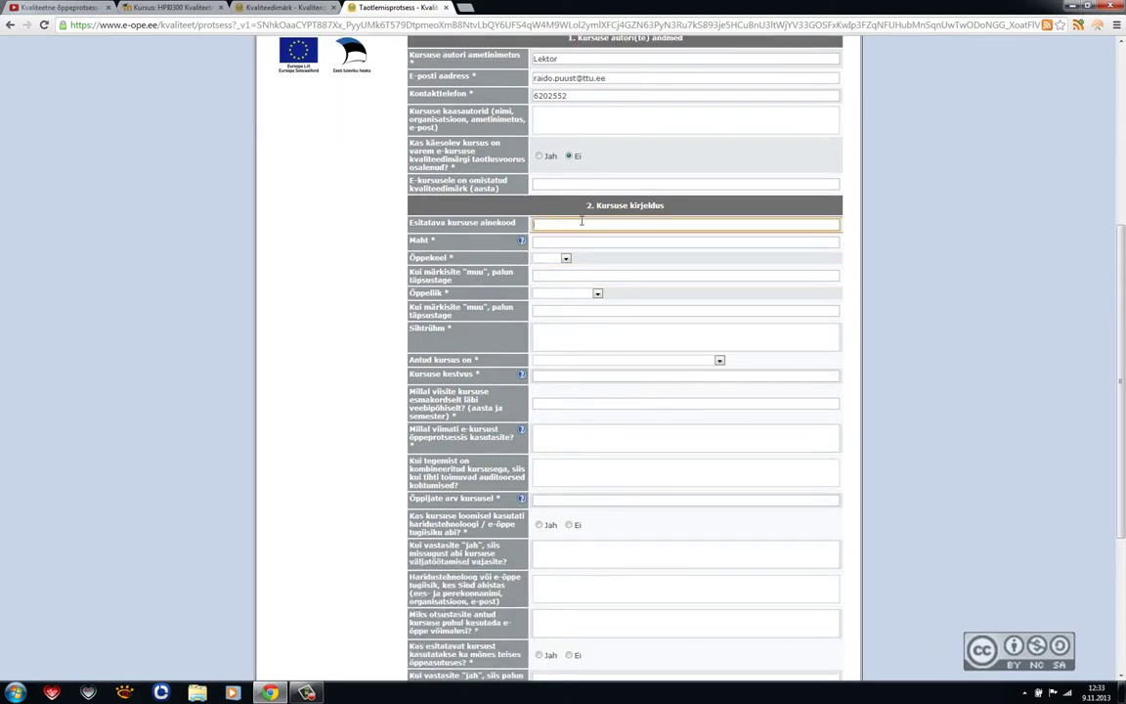
type("HPI0000")
key("Tab")
type("2 EAP")
left_click(565, 258)
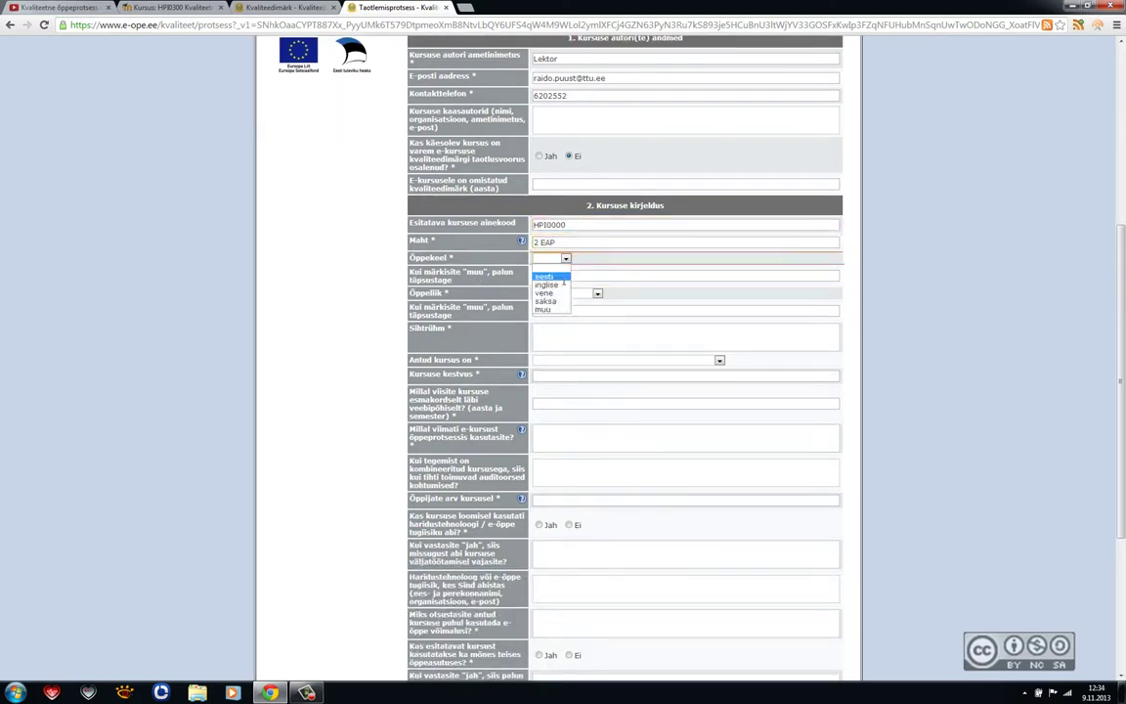
left_click(547, 269)
left_click(597, 293)
left_click(556, 328)
Step: Set target group 'Õppejõud', delivery 'Ainult veebipõhine', and web-use years 2012 and 2013
left_click(601, 334)
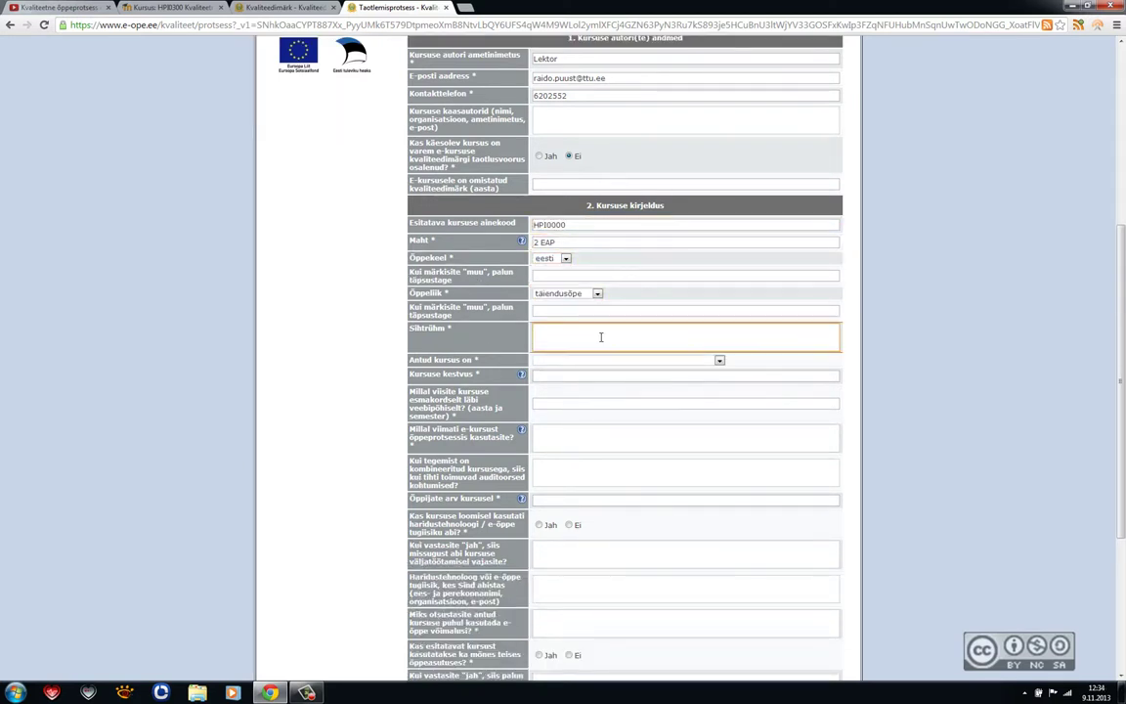
type("Õppejõud")
left_click(564, 360)
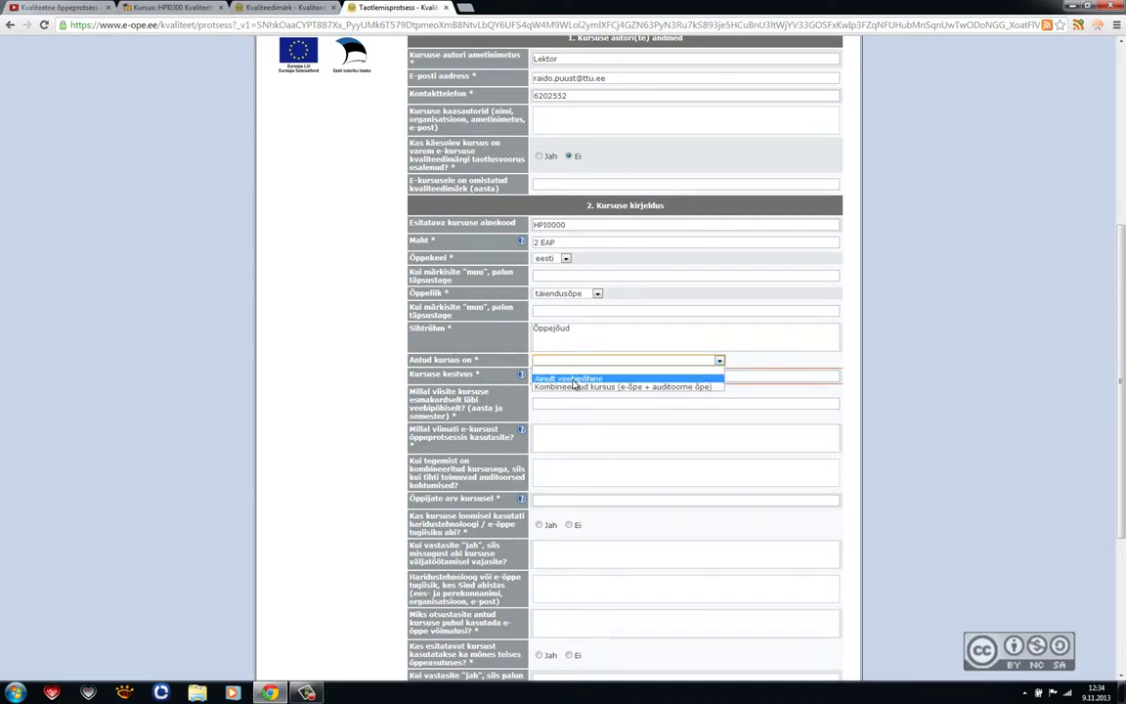
left_click(572, 379)
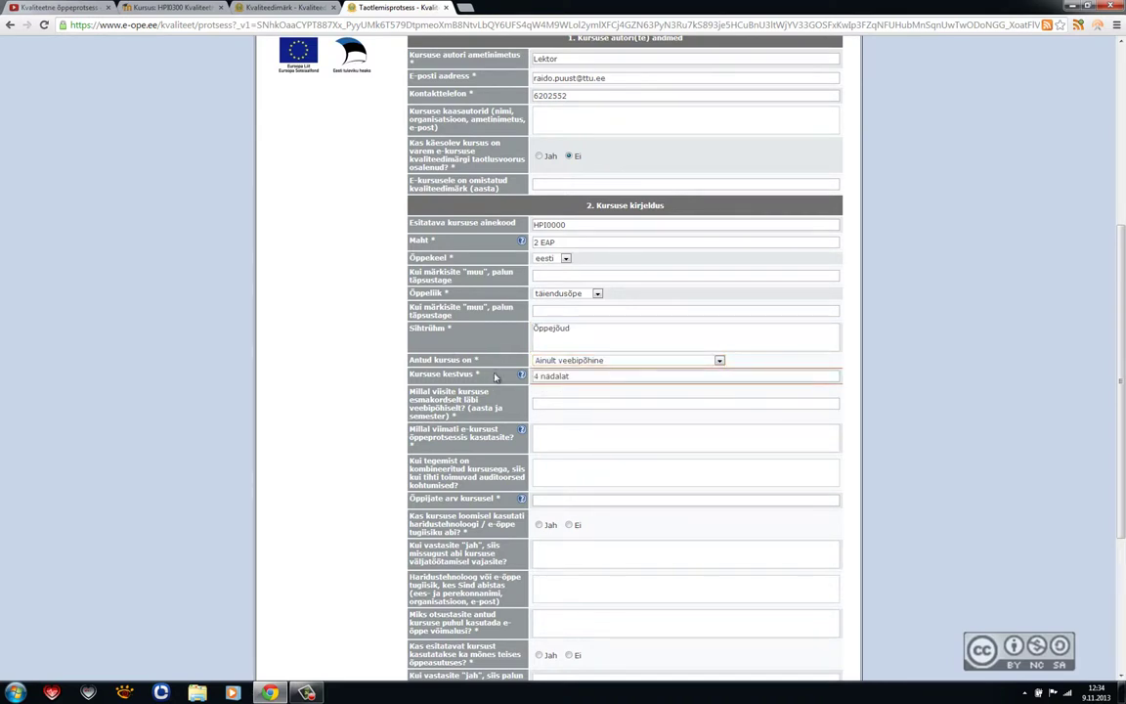
left_click(586, 404)
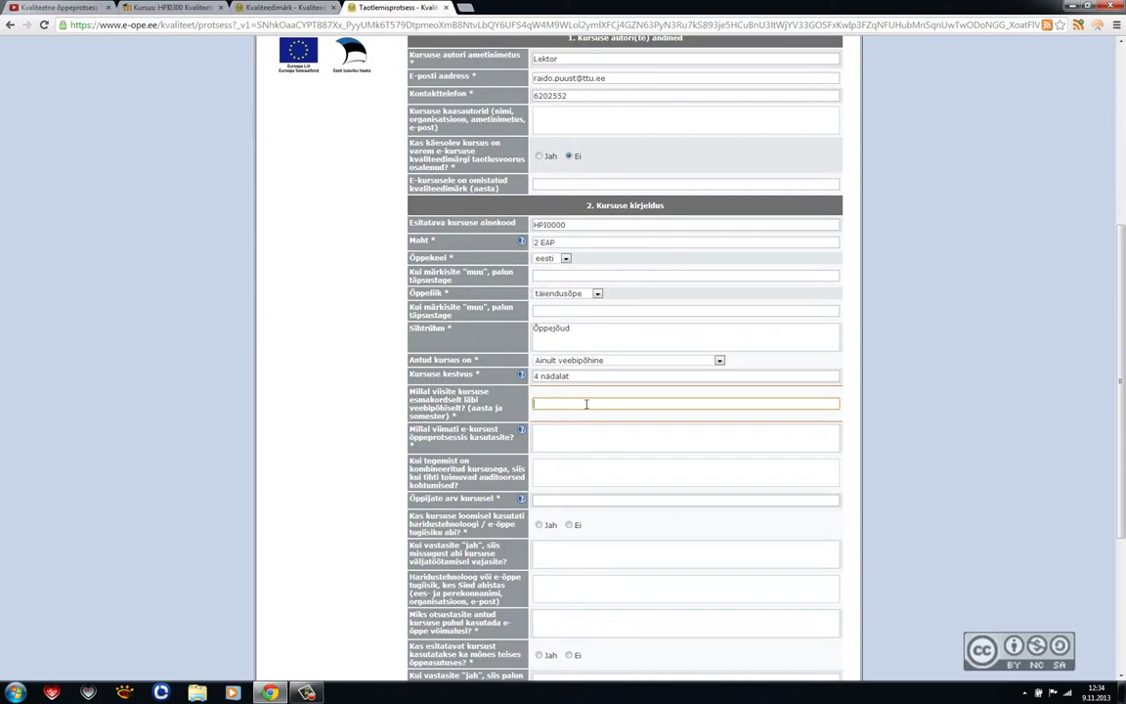
type("2012")
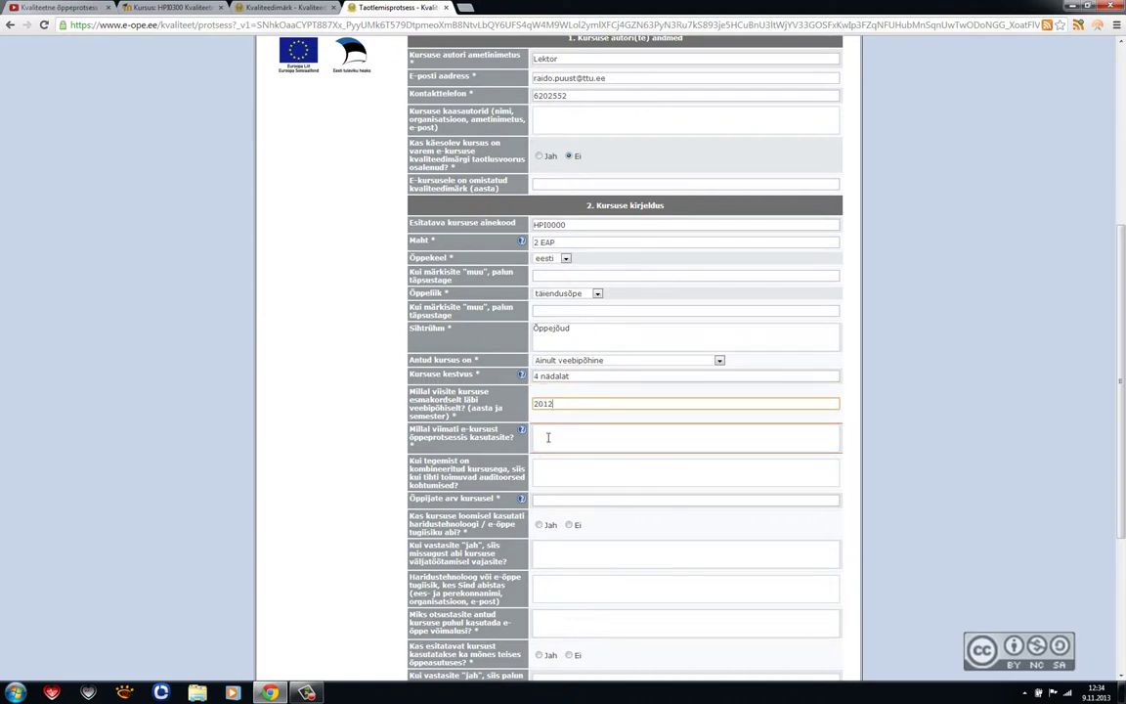
left_click(581, 437)
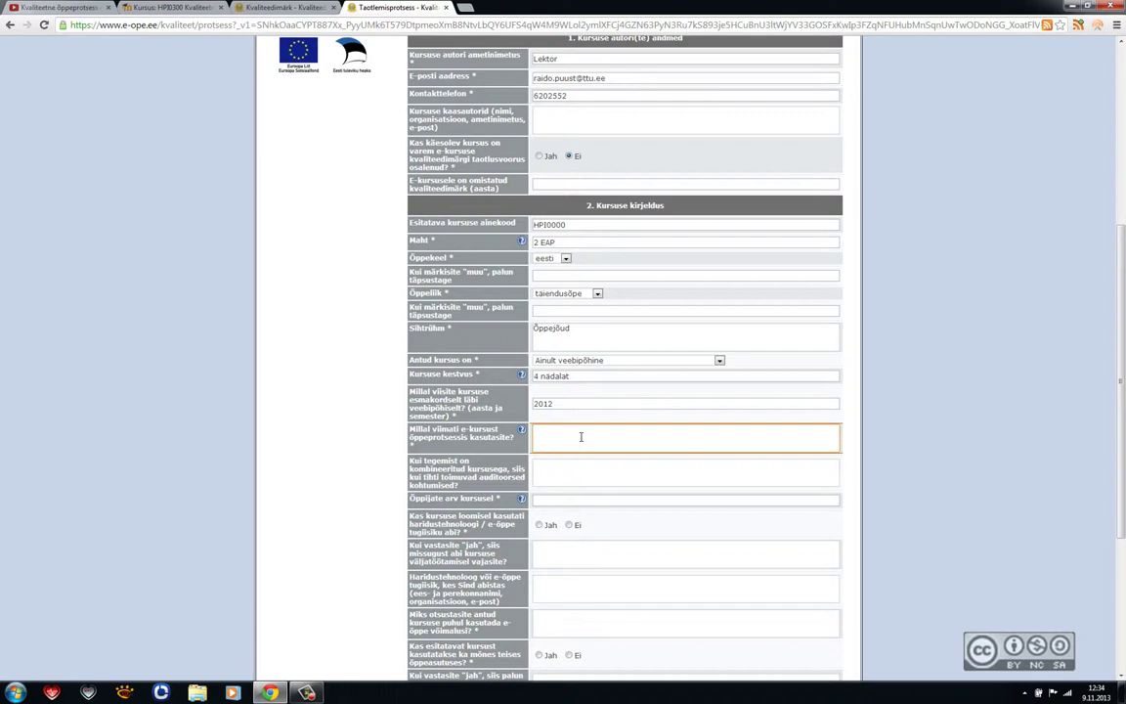
type("2013")
left_click(567, 472)
Step: Fill in learners, reason 'Võimaldada mugavamalt (kodust) õppida.', and answer Ei to technologist help and other-institution use
scroll(567, 472, "down", 1)
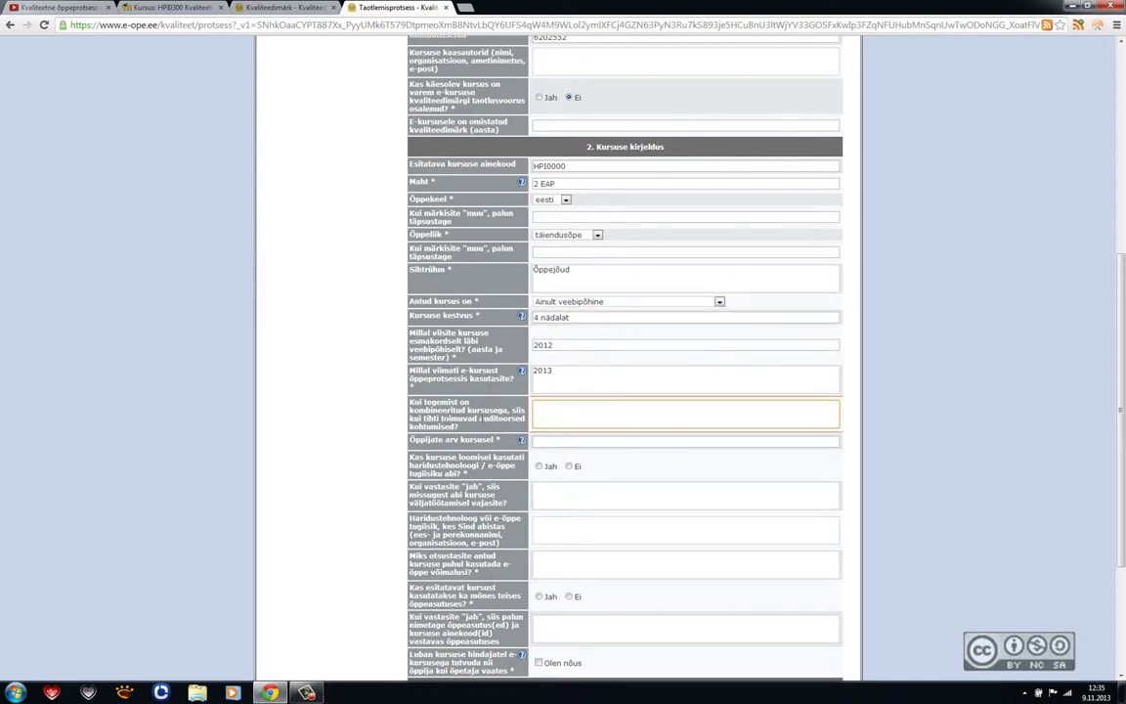
scroll(565, 322, "down", 2)
left_click(565, 321)
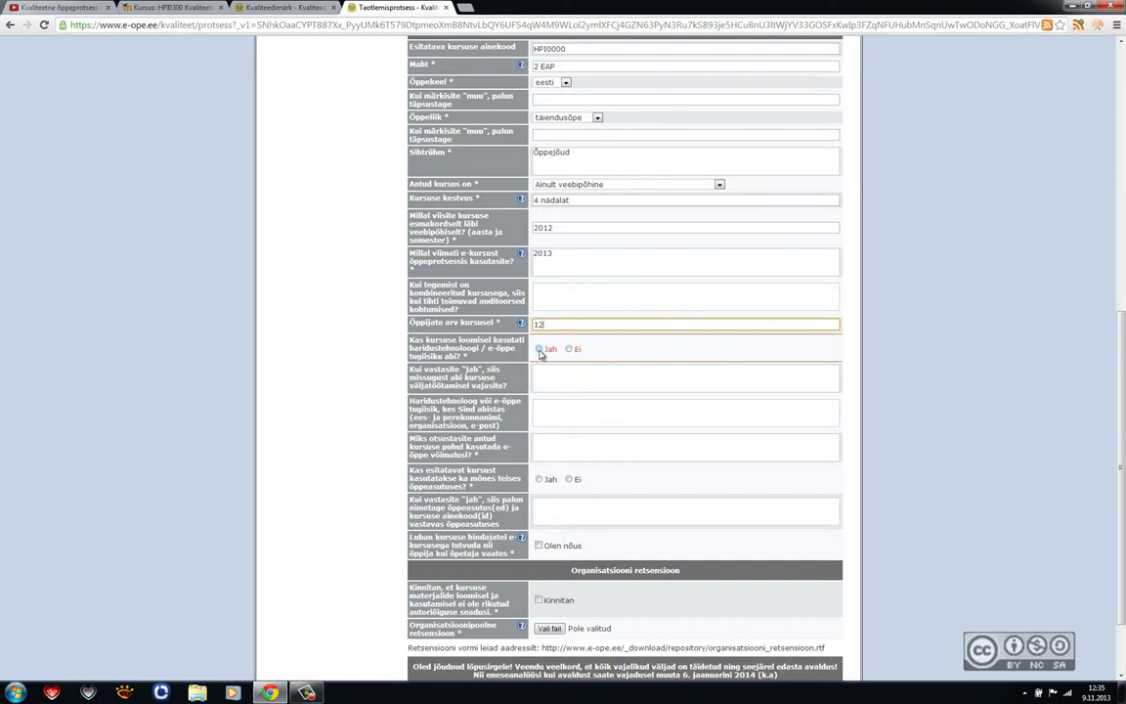
left_click(569, 349)
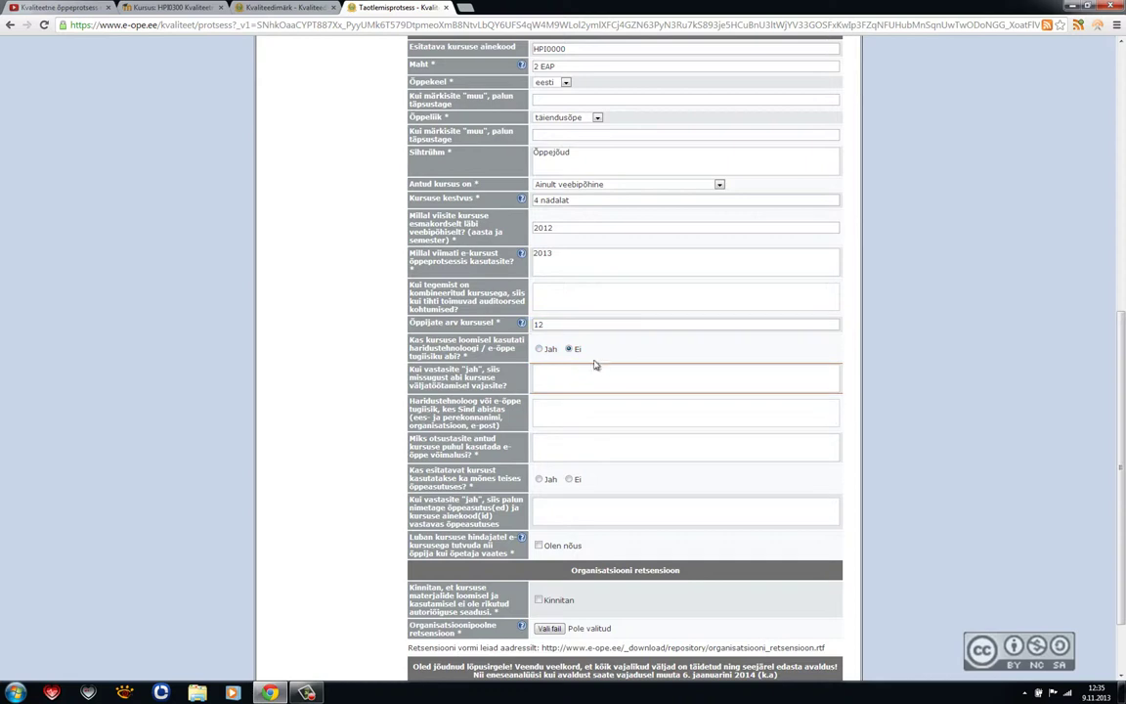
scroll(597, 372, "down", 1)
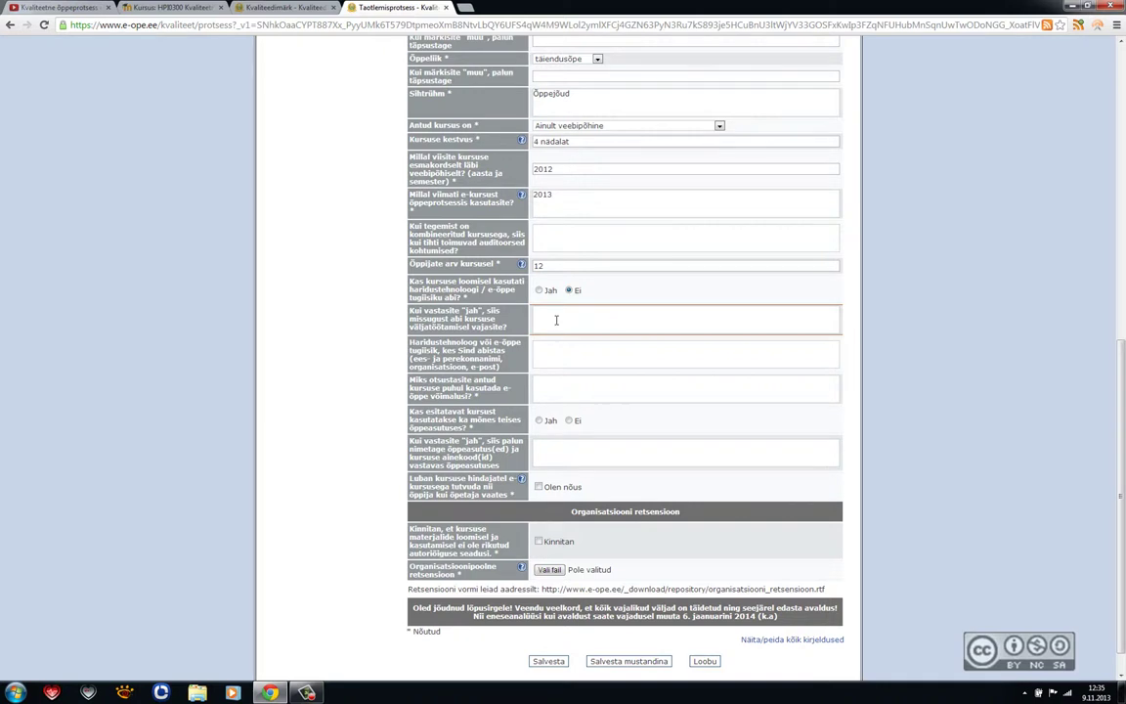
scroll(556, 320, "down", 1)
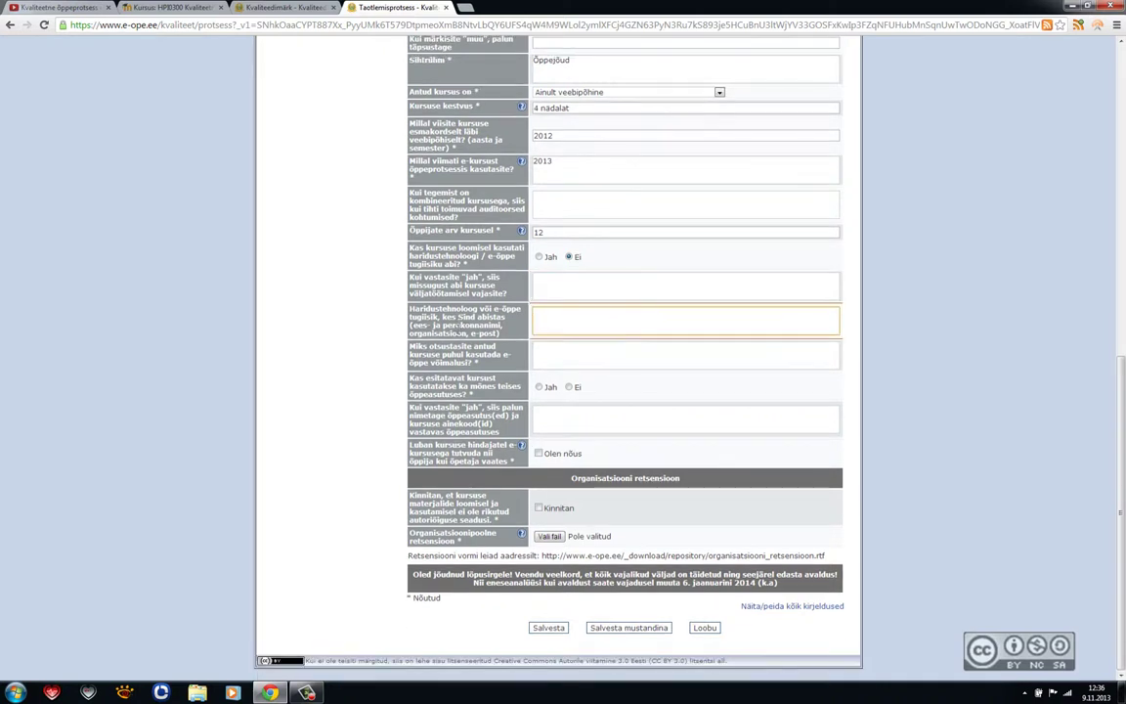
left_click(574, 357)
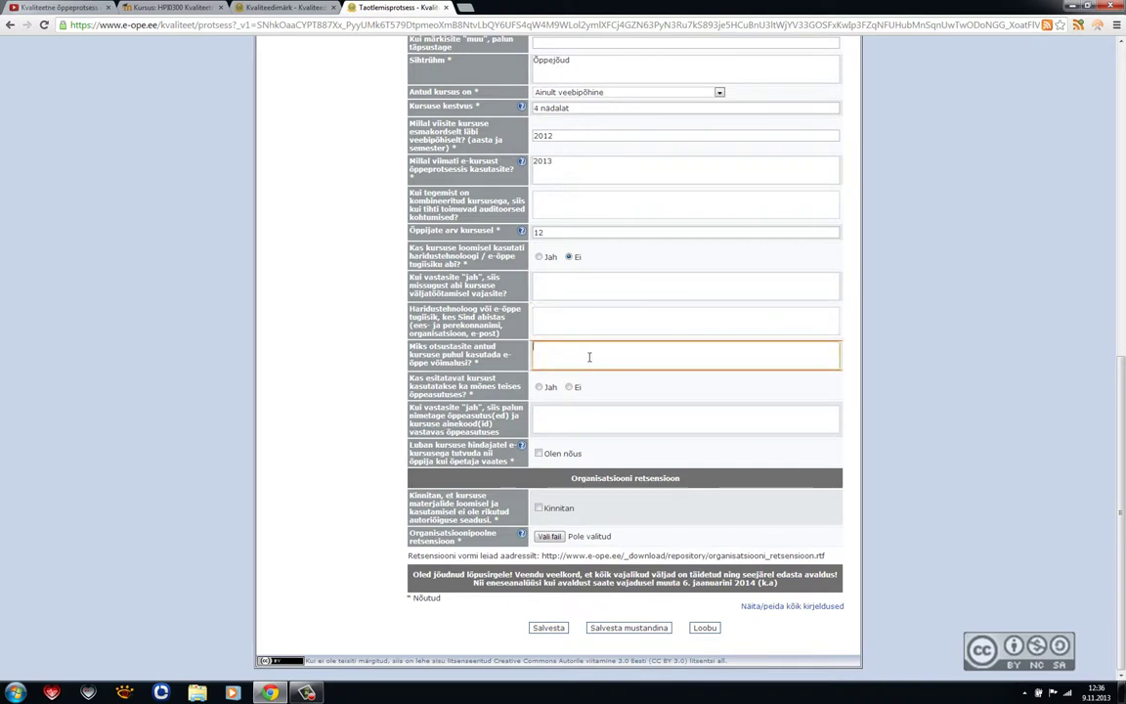
type("Võimaldada mugavamalt (kodust")
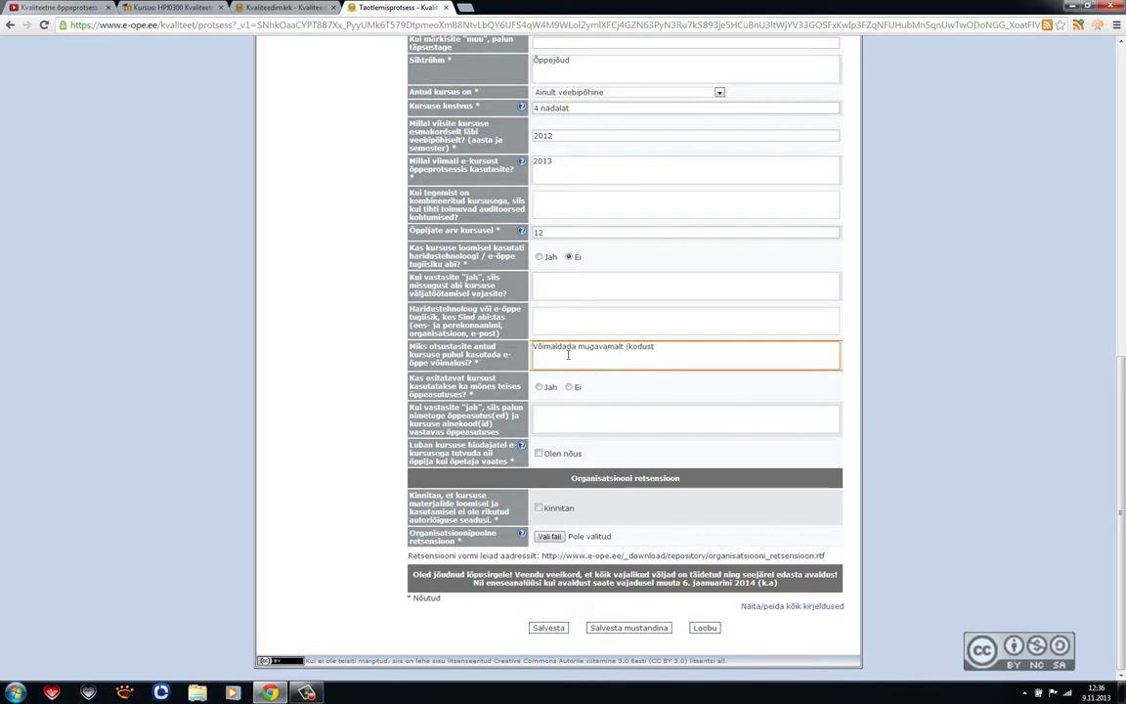
type(") õppida.")
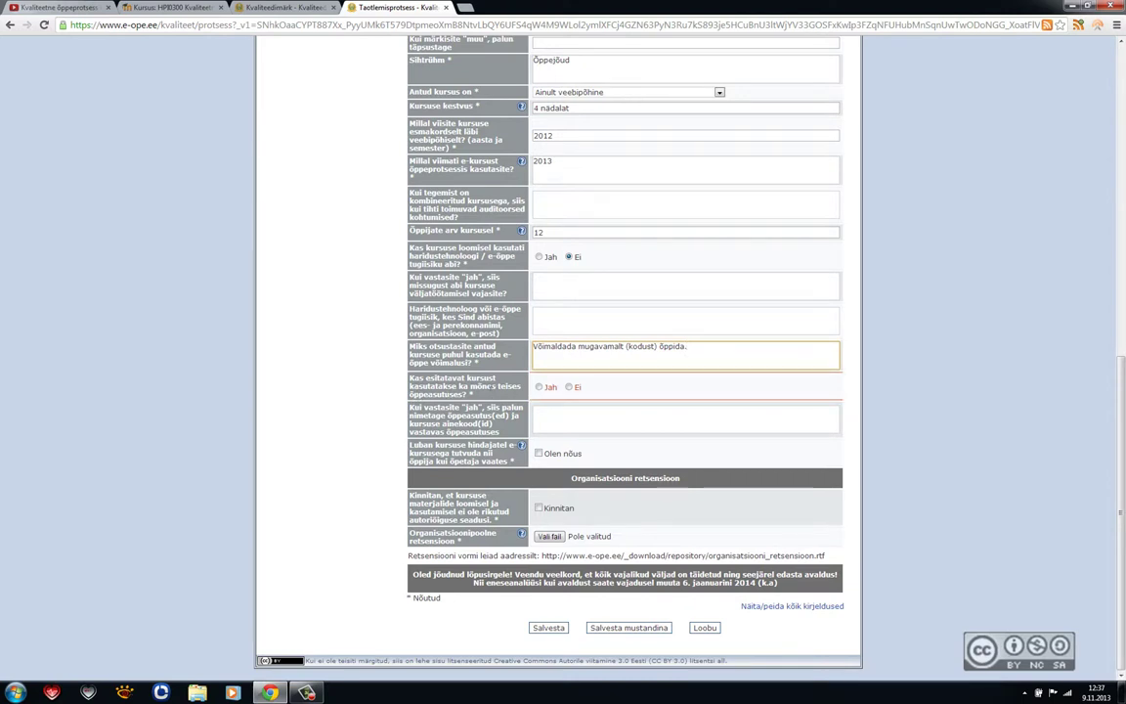
left_click(570, 388)
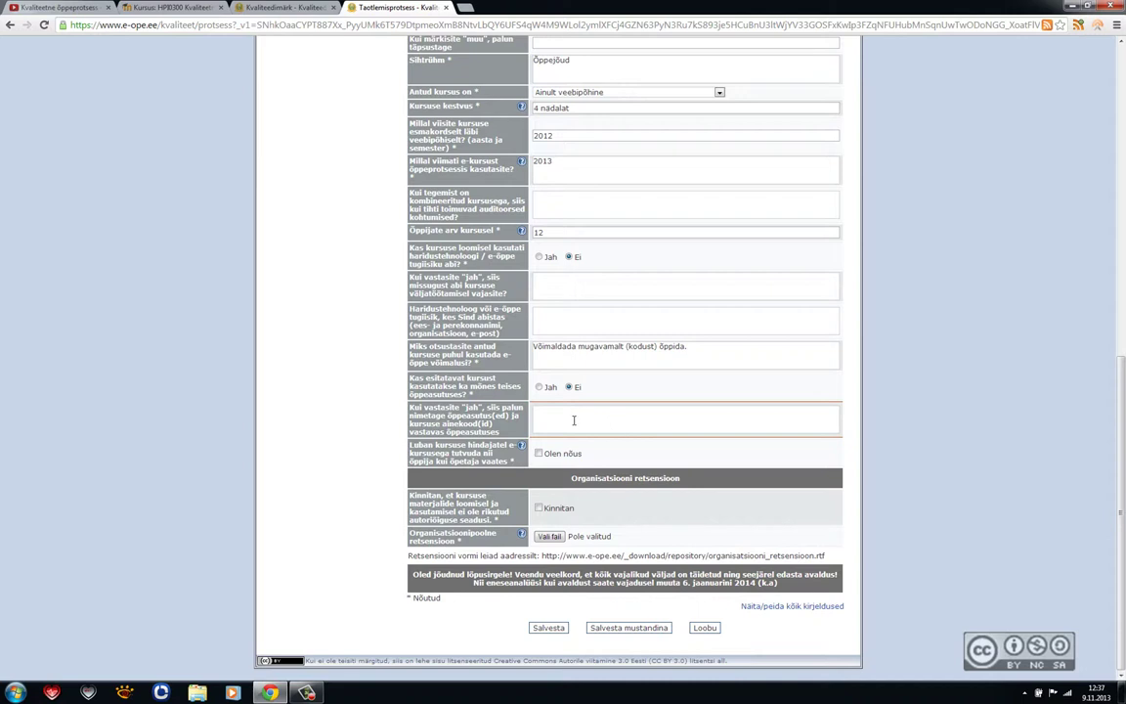
Step: Move to the reviewer-access consent row of the application
key("Tab")
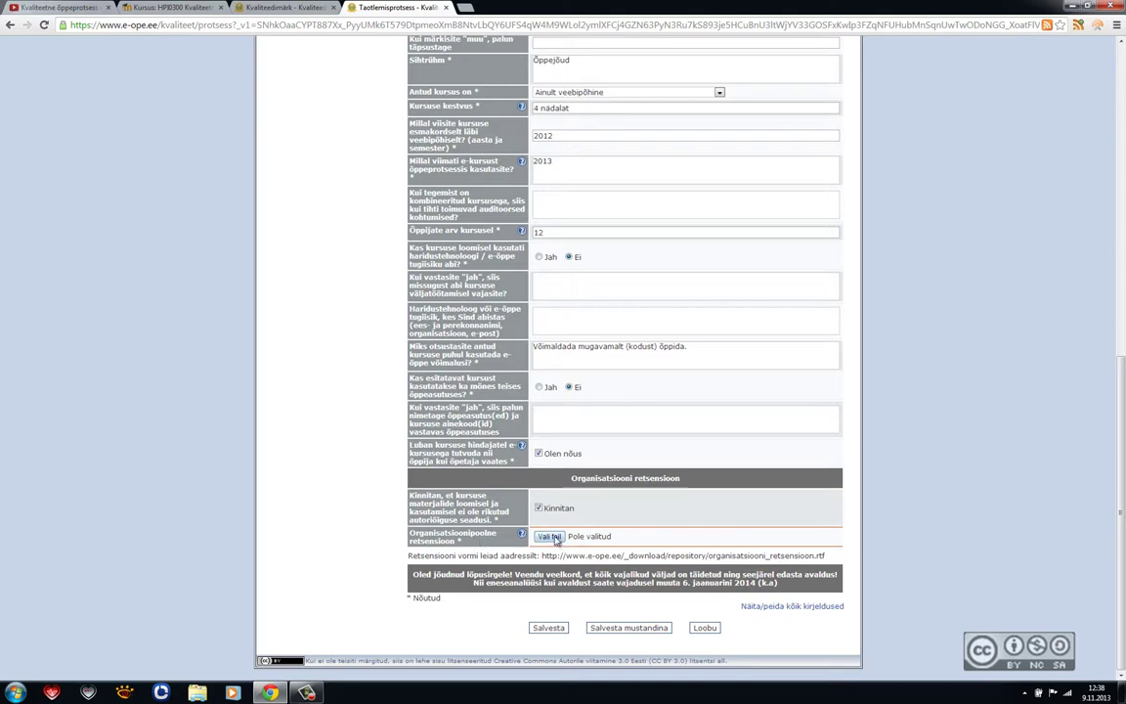
Step: Attach Ekraanivideod_Retsensioon_Final.ddoc from the Desktop as the organisation's review, then save the application
left_click(550, 536)
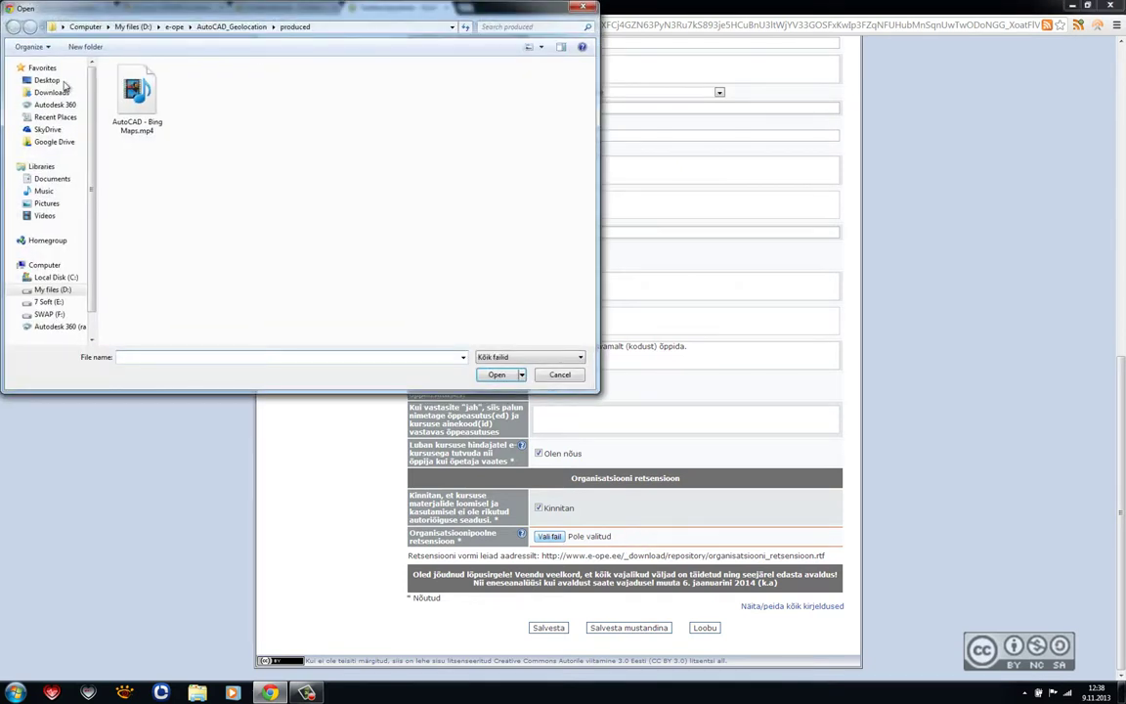
left_click(40, 78)
scroll(390, 245, "down", 2)
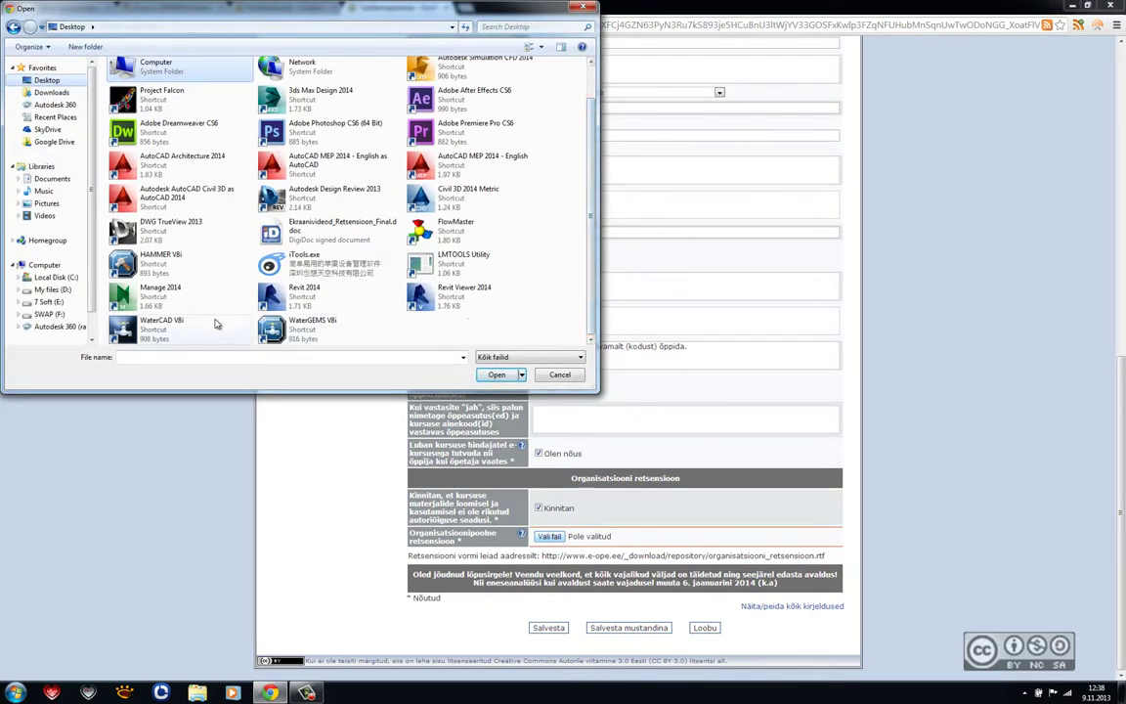
left_click(322, 232)
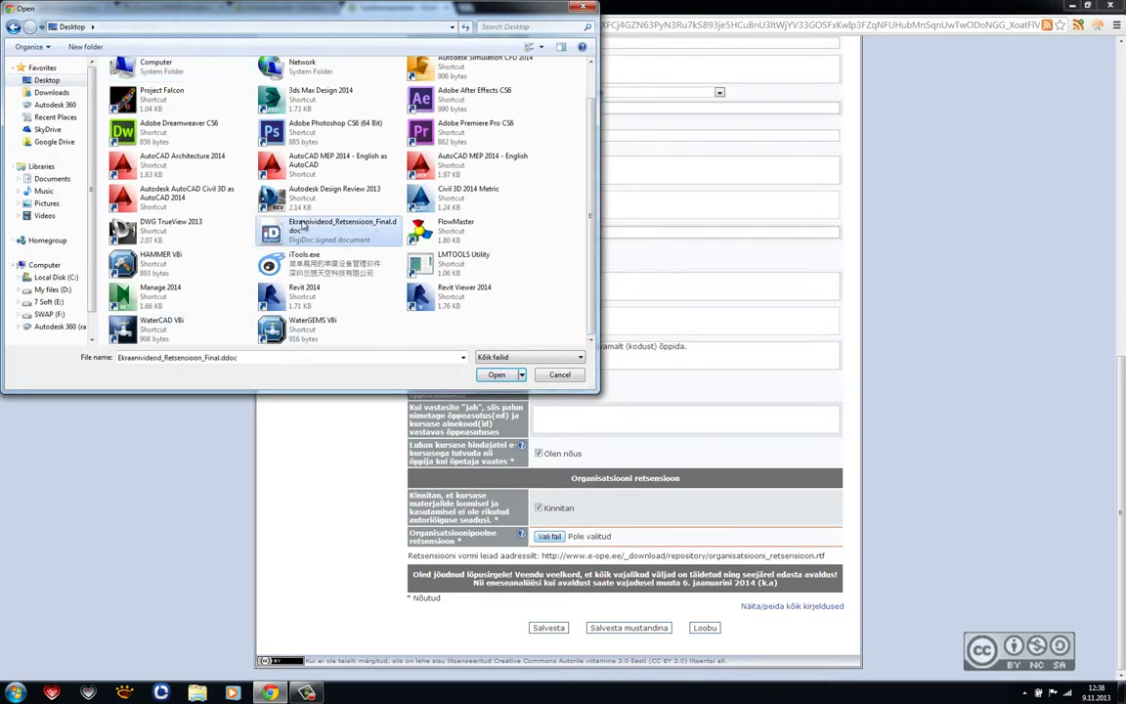
left_click(496, 374)
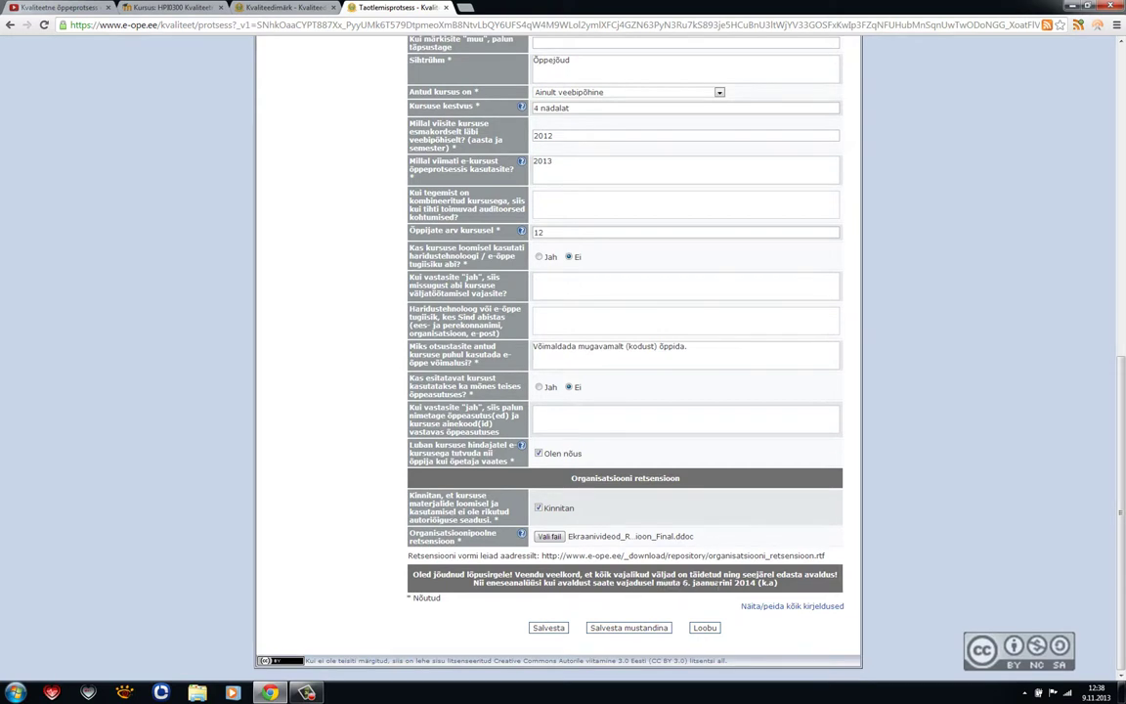
left_click(552, 628)
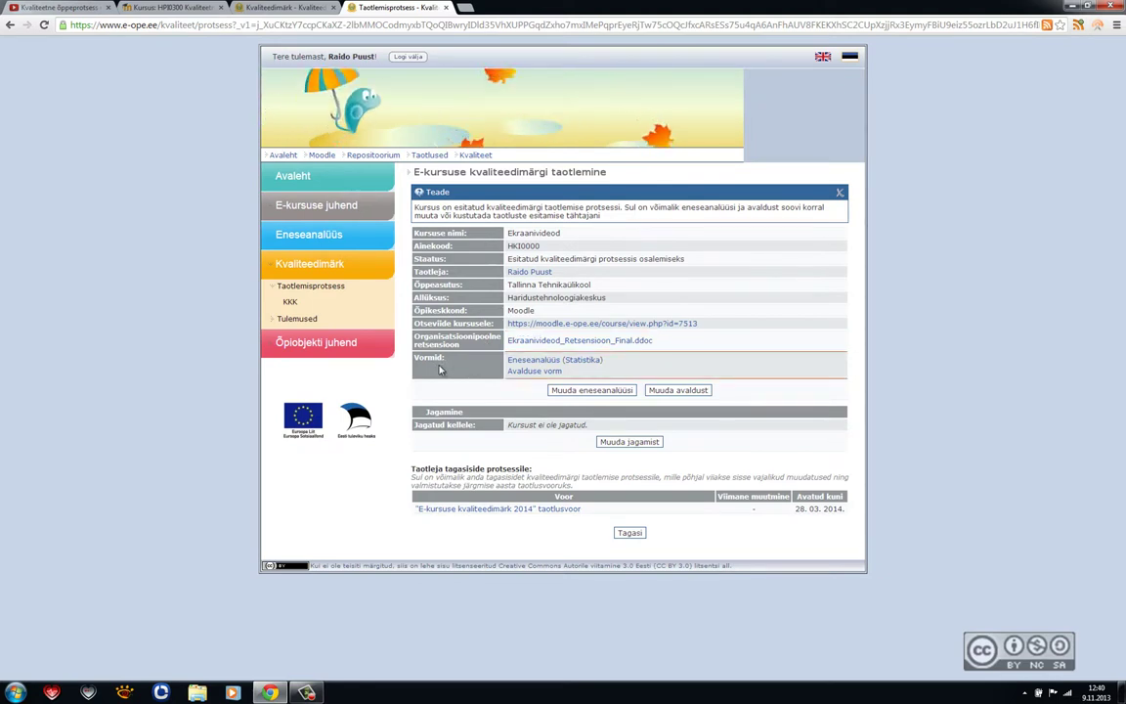
Step: Go back from the course details page to the application overview list
left_click(630, 534)
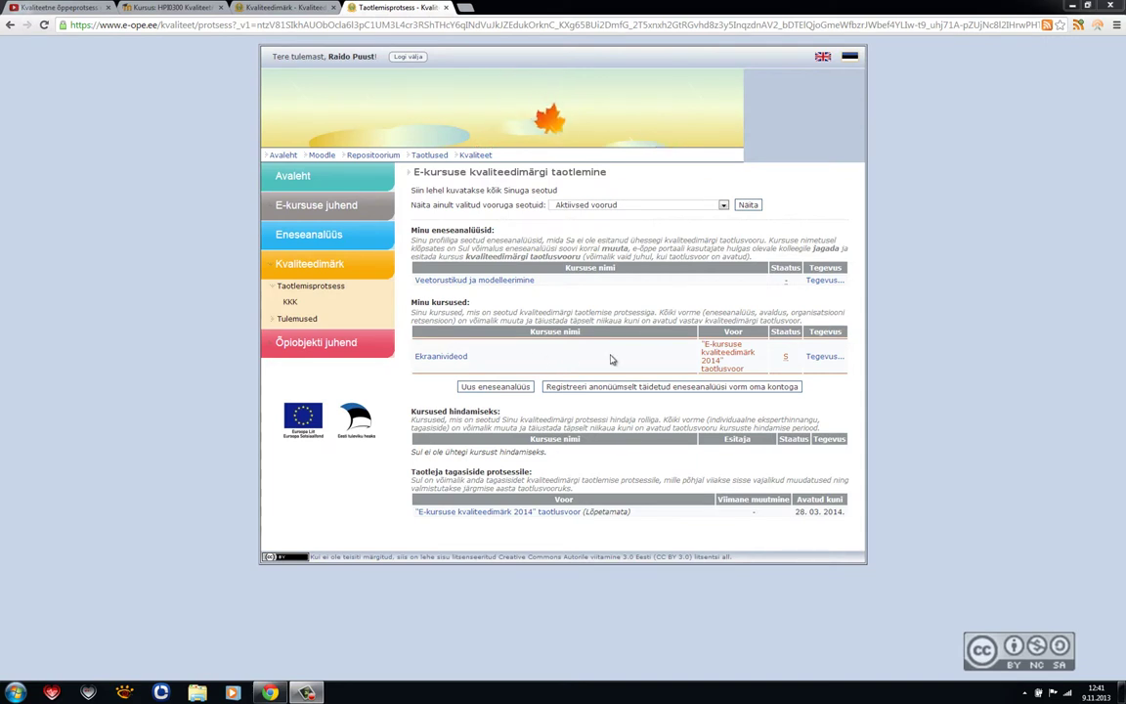
Step: Reopen the Ekraanivideod participation application via Eneseanalüüs > Muuda avaldust
left_click(830, 359)
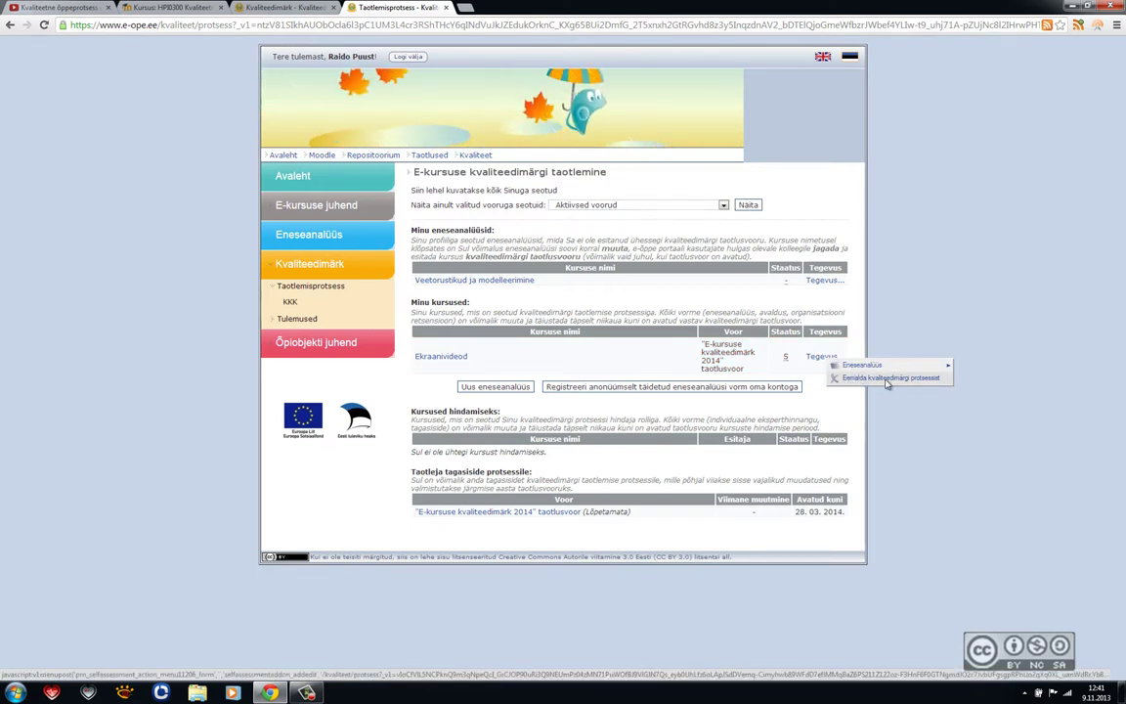
mouse_move(890, 366)
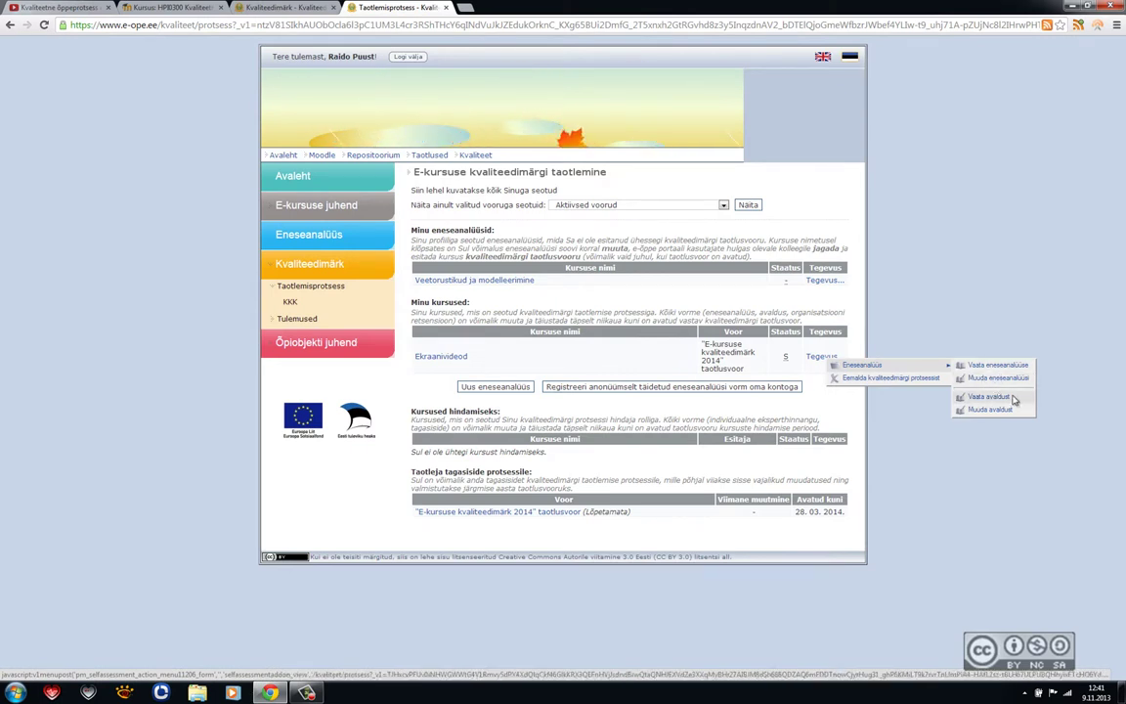
left_click(982, 409)
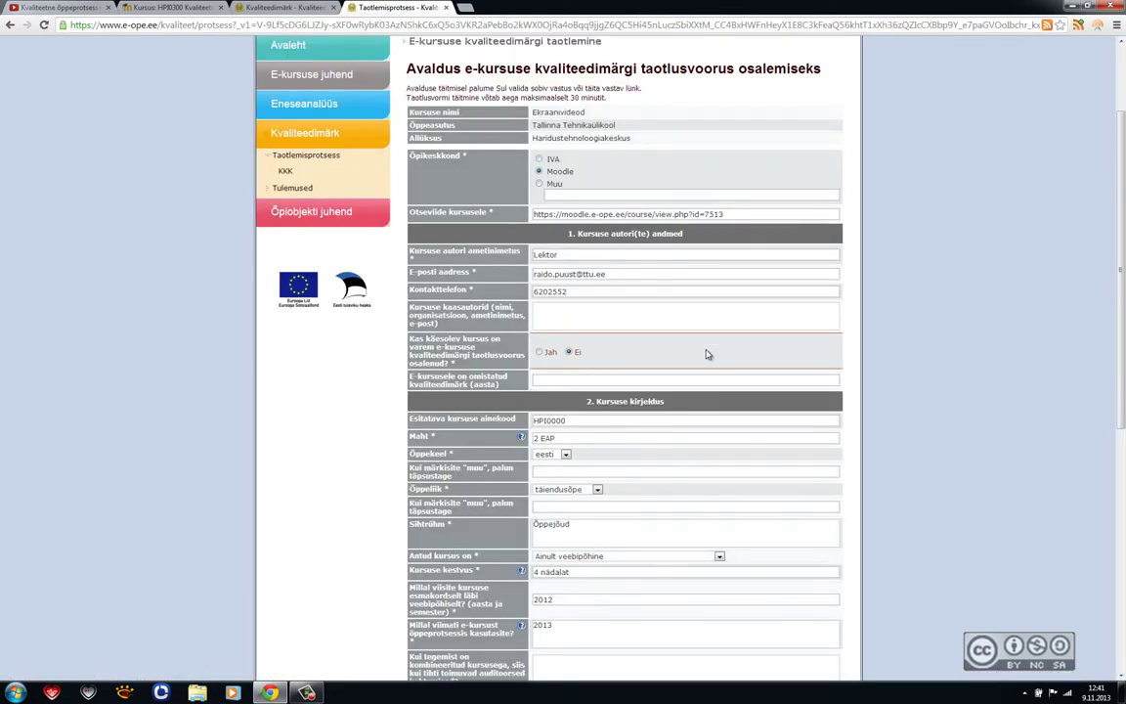
Step: Scroll through the reopened application, checking the help hints beside the course description fields
scroll(705, 355, "down", 1)
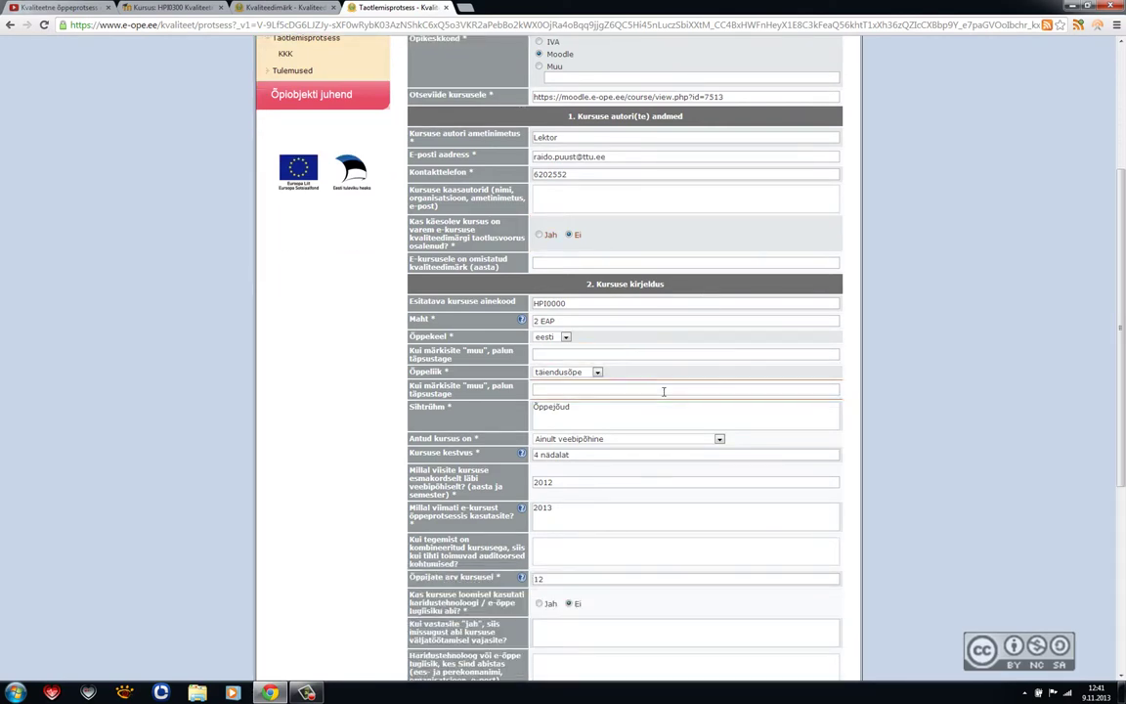
scroll(663, 392, "down", 3)
scroll(679, 390, "up", 2)
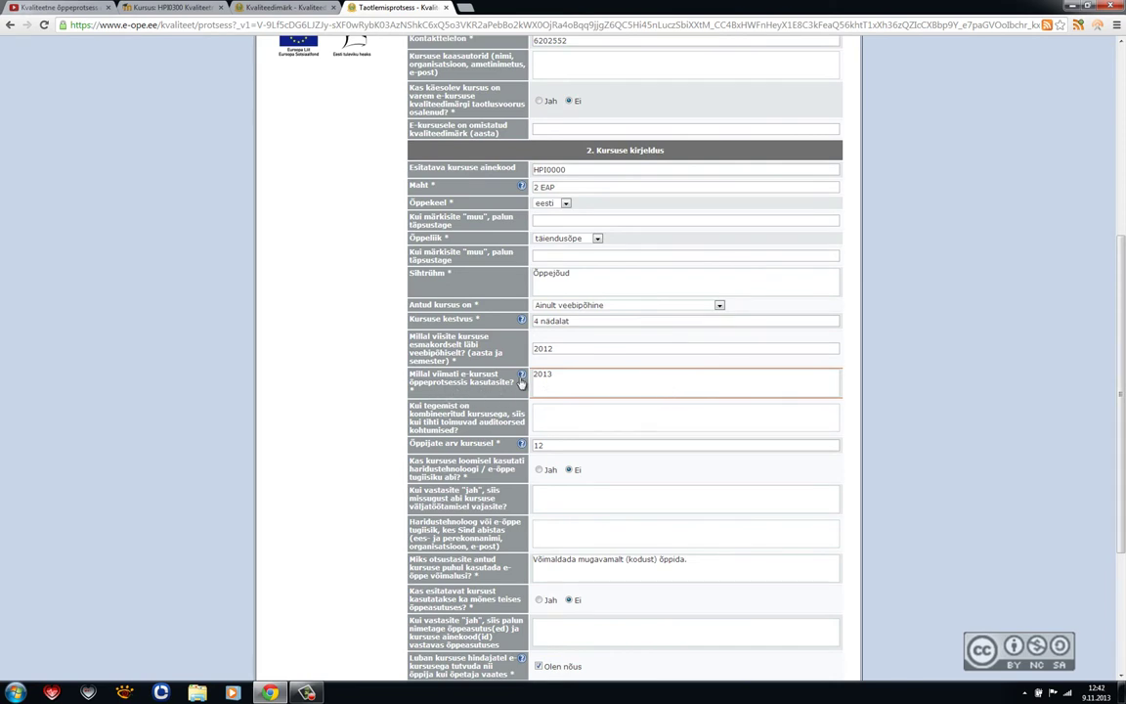
mouse_move(522, 377)
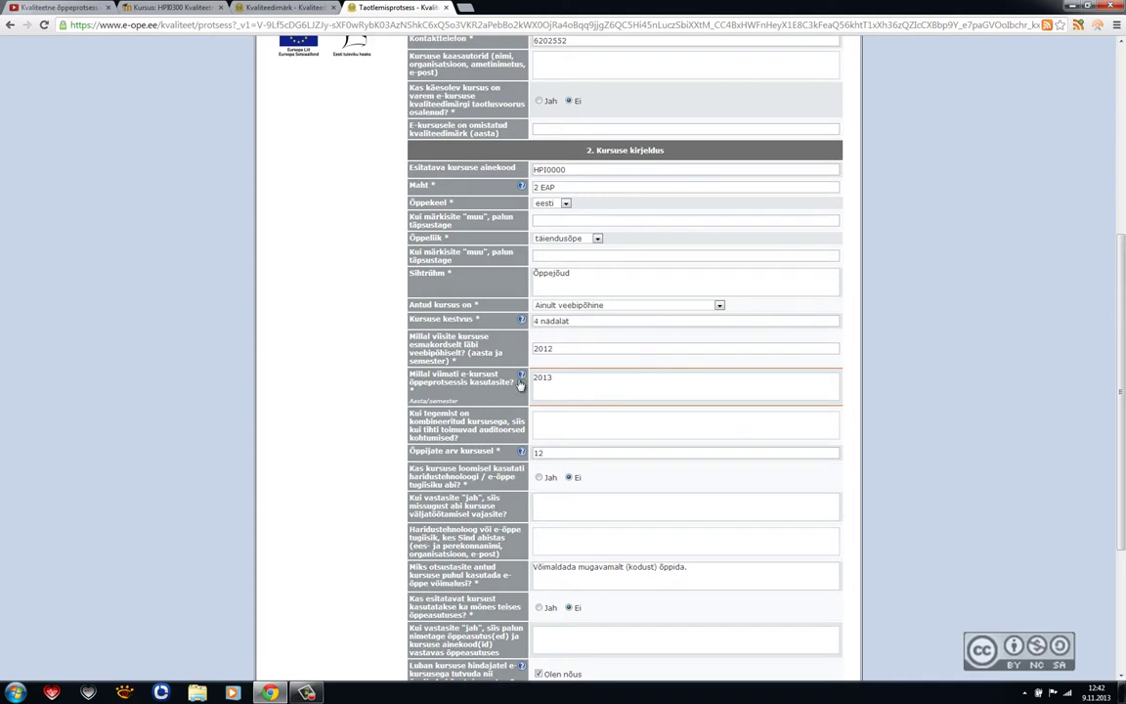
mouse_move(523, 322)
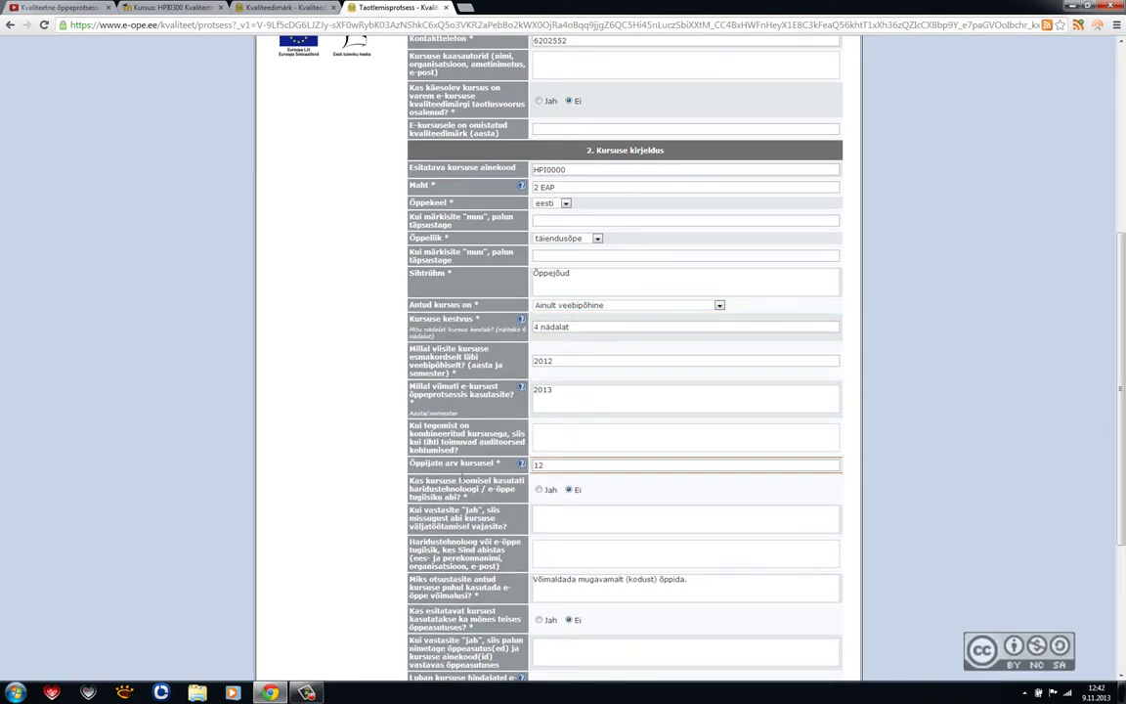
scroll(392, 495, "down", 2)
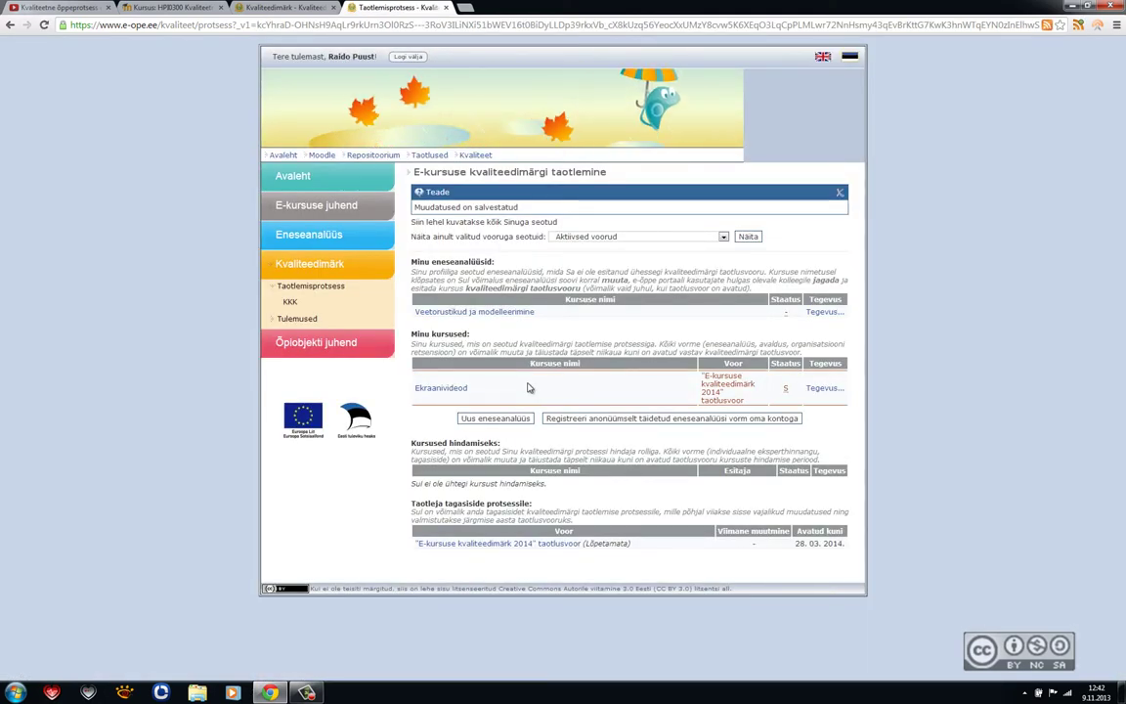
left_click(430, 389)
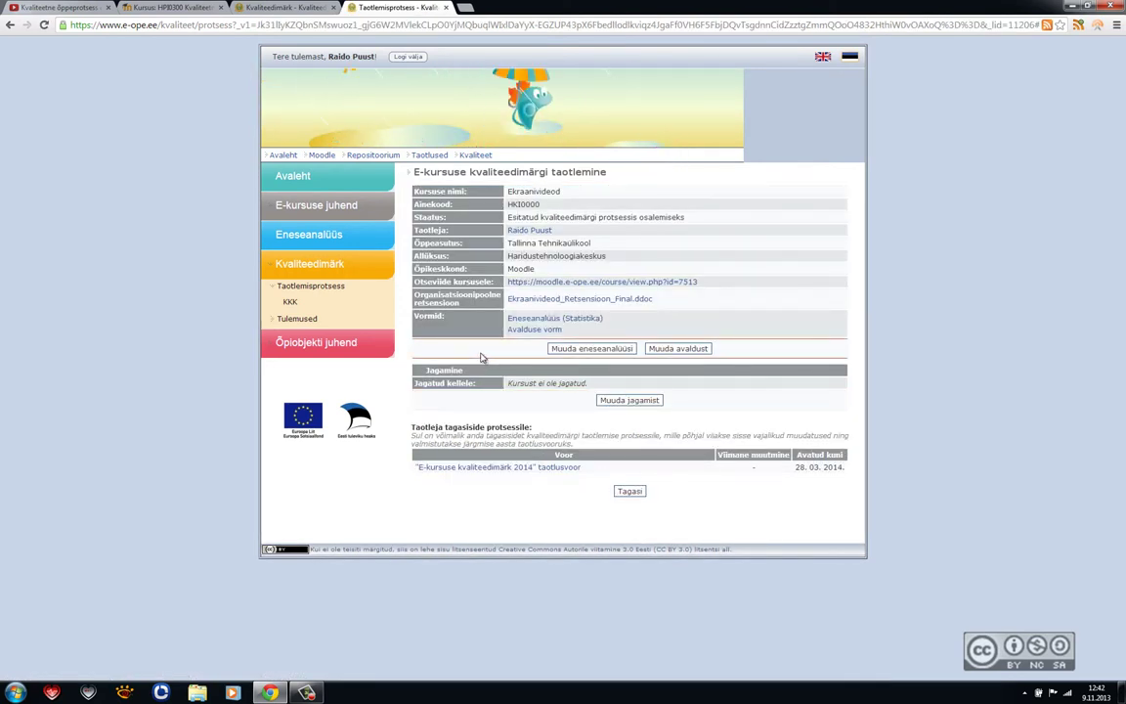
left_click(631, 491)
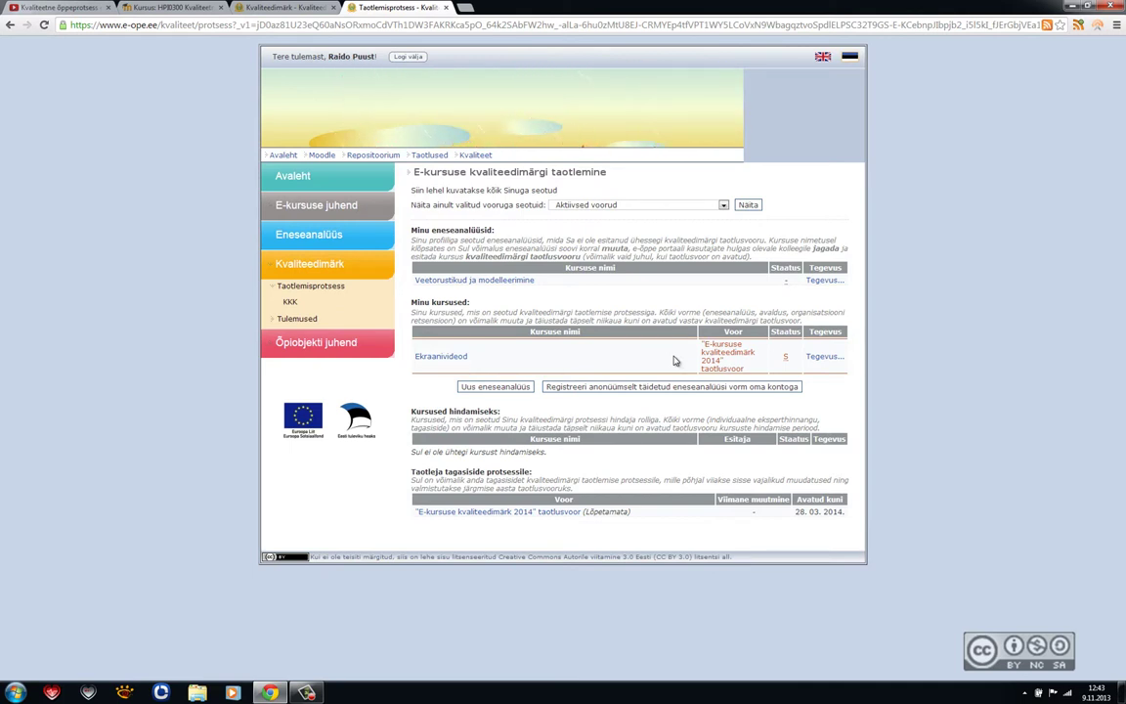
Step: Choose 'Eemalda kvaliteedimärgi protsessist' for Ekraanivideod so its status becomes NS
left_click(819, 356)
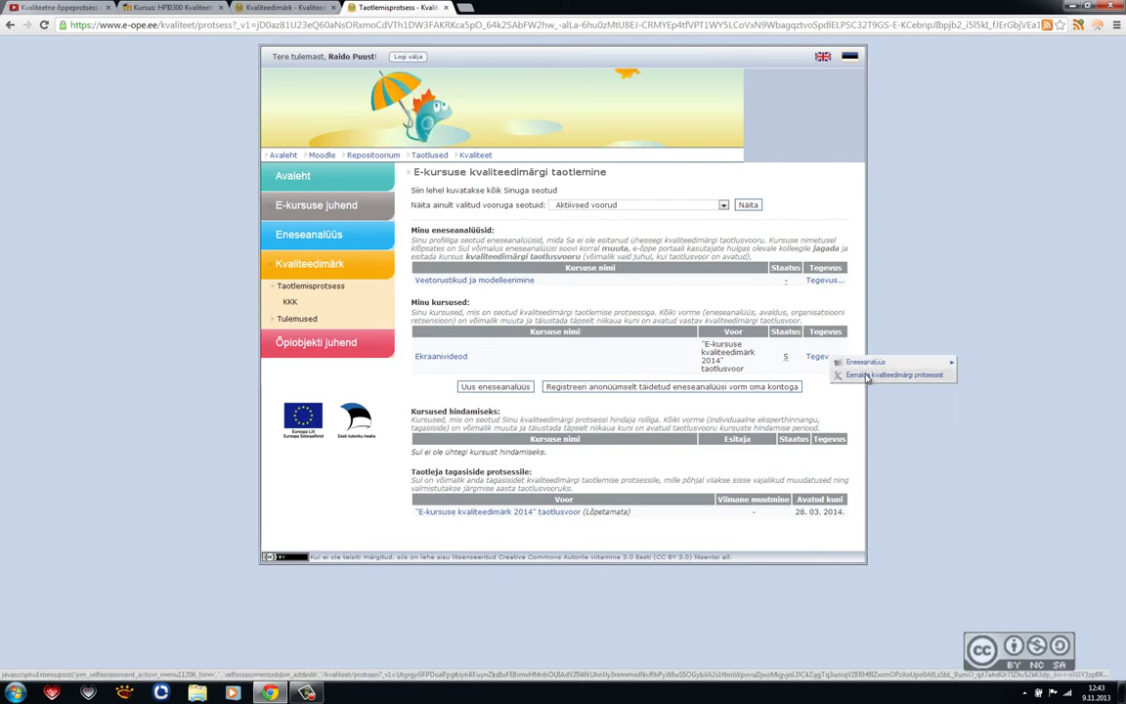
left_click(867, 376)
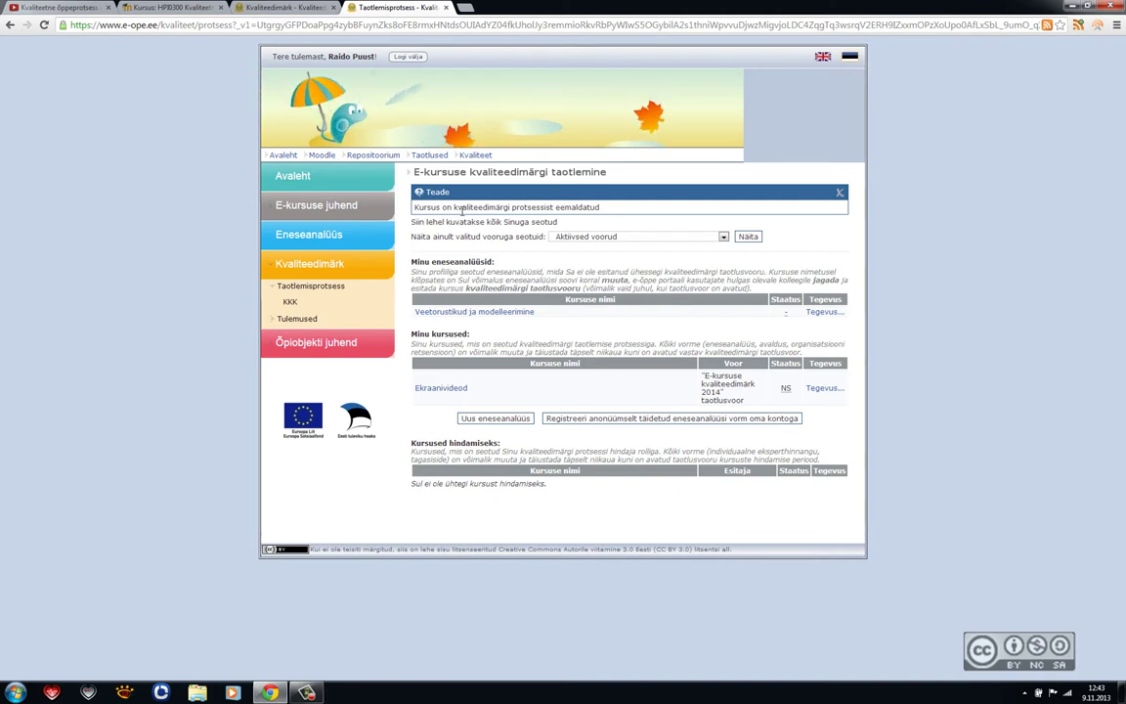
left_click(605, 237)
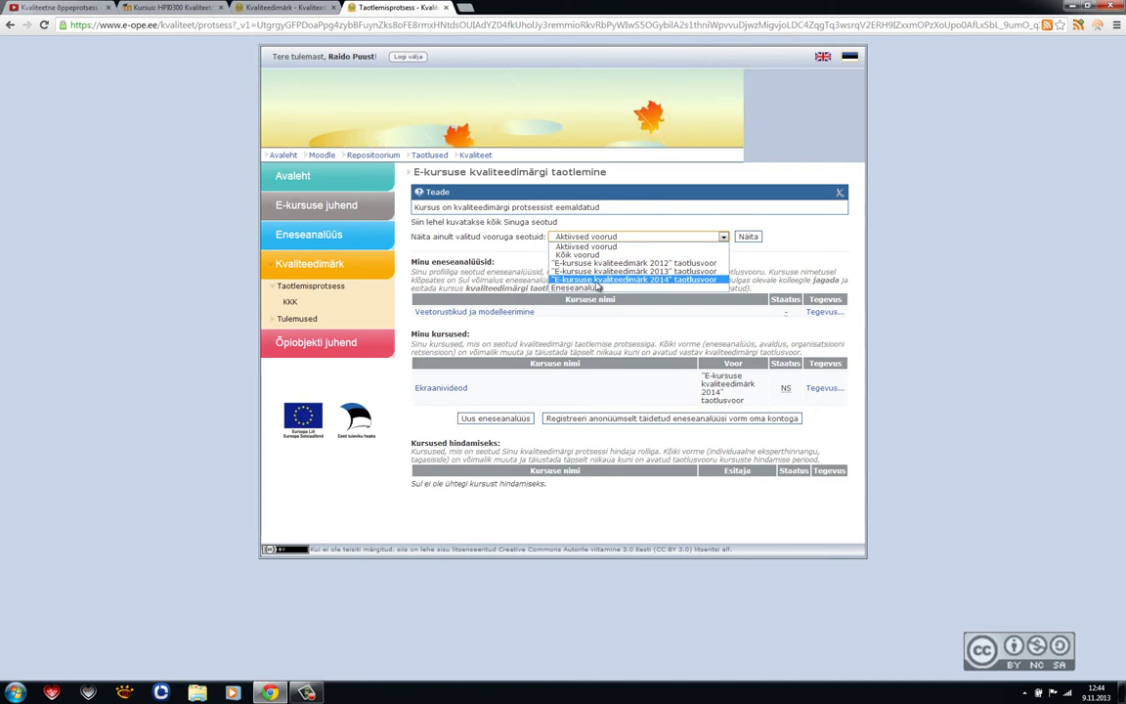
Step: Filter the overview to the 'E-kursuse kvaliteedimärk 2014' round and show Ekraanivideod's Tegevus actions
left_click(661, 282)
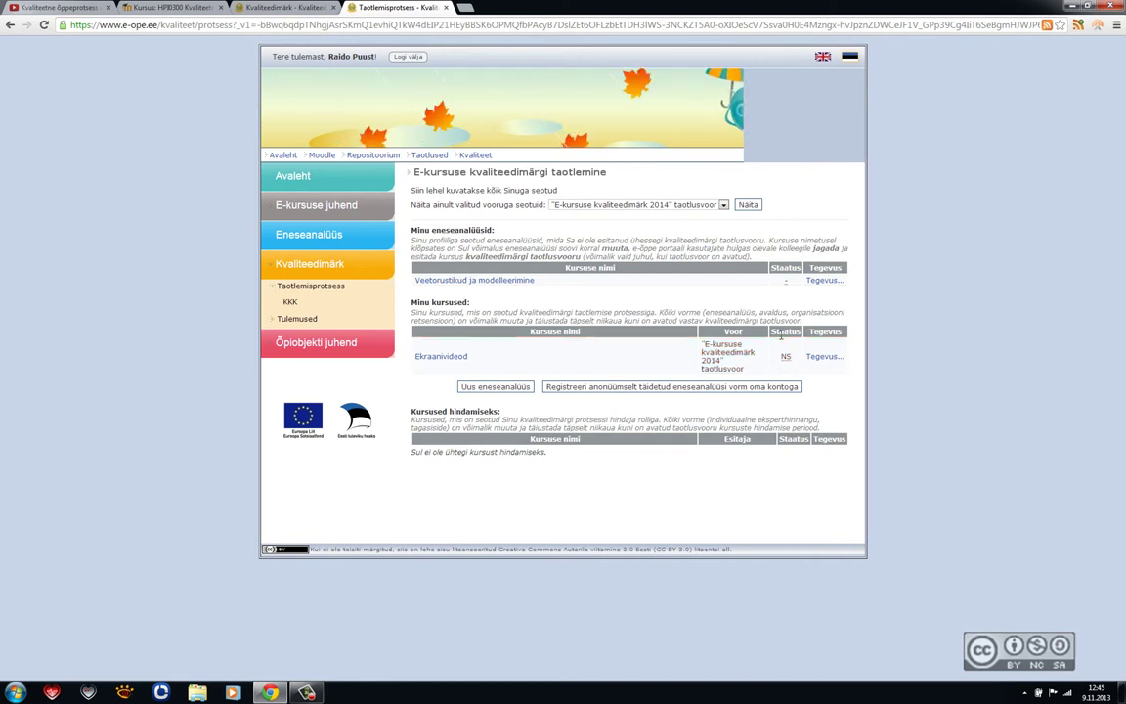
mouse_move(785, 357)
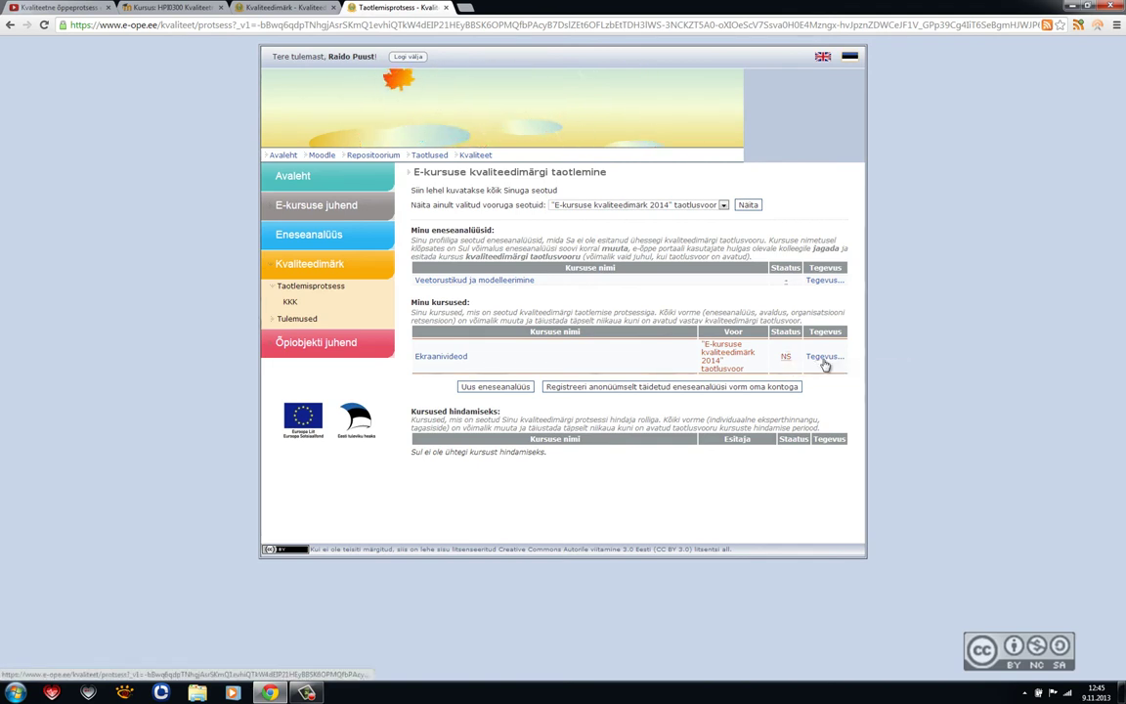
left_click(826, 358)
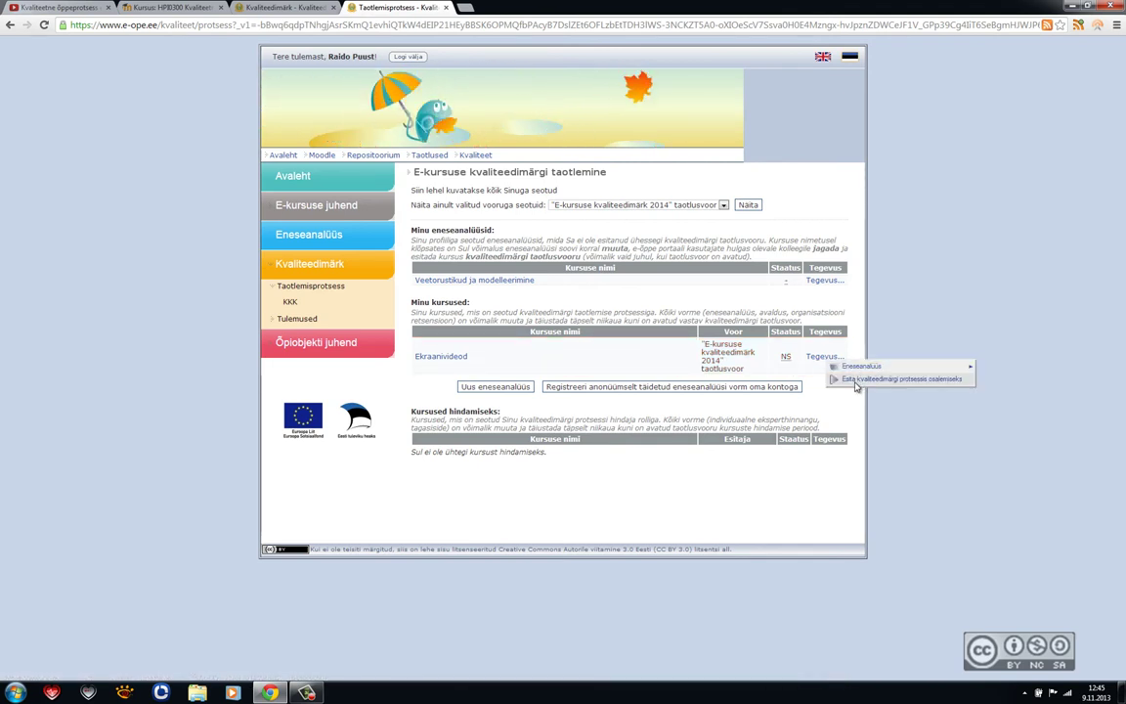